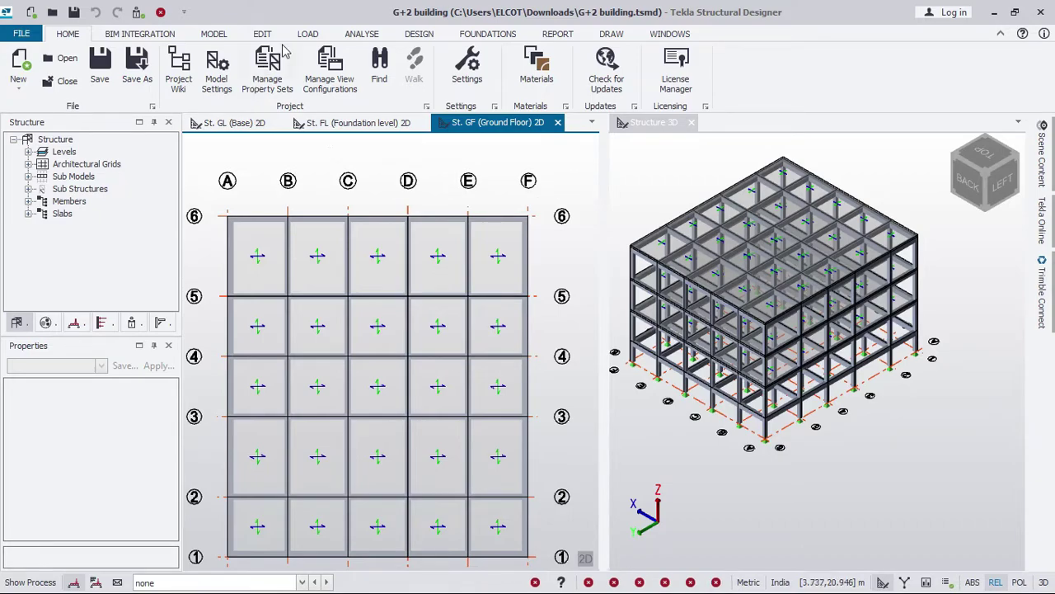
- Bring up the LOAD ribbon and display the St. GL (Base) grid plan in 2D
click(309, 37)
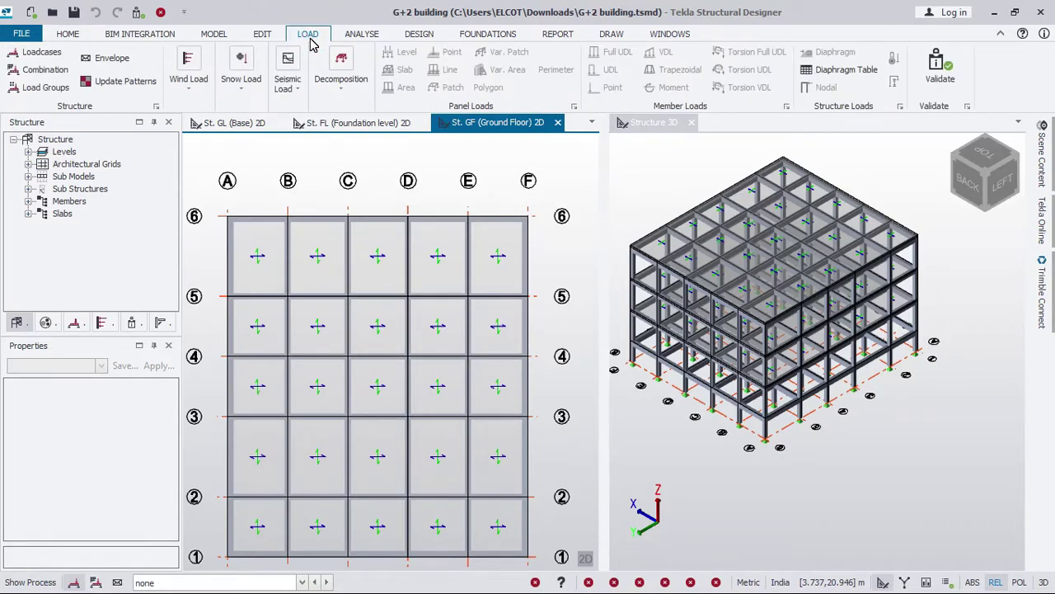
click(233, 125)
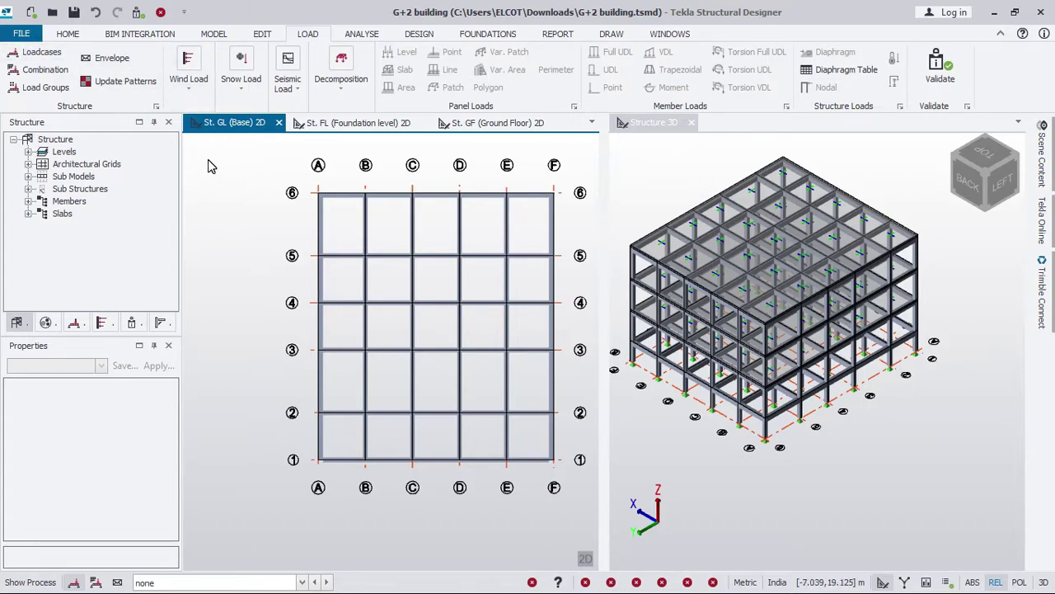
- In the Loading dialog's loadcases, confirm the Imposed loadcase keeps the Imposed type
click(45, 56)
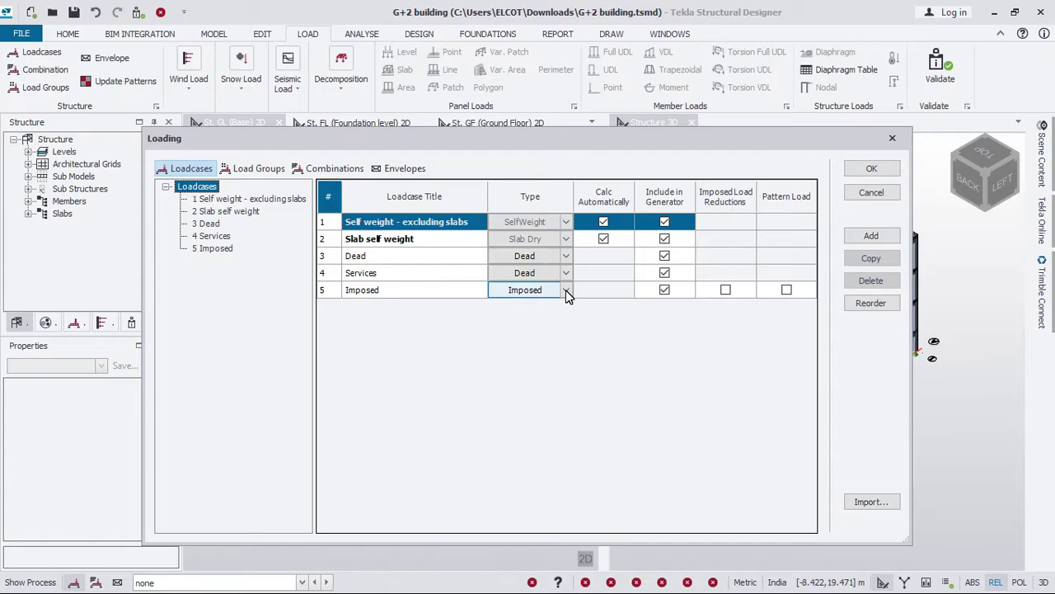
click(567, 290)
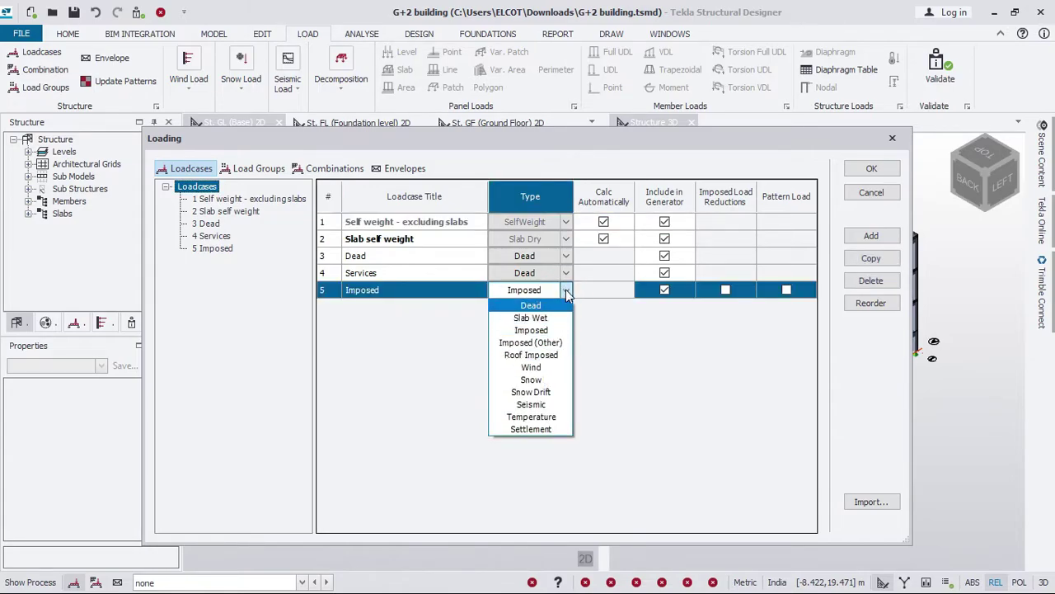
click(567, 291)
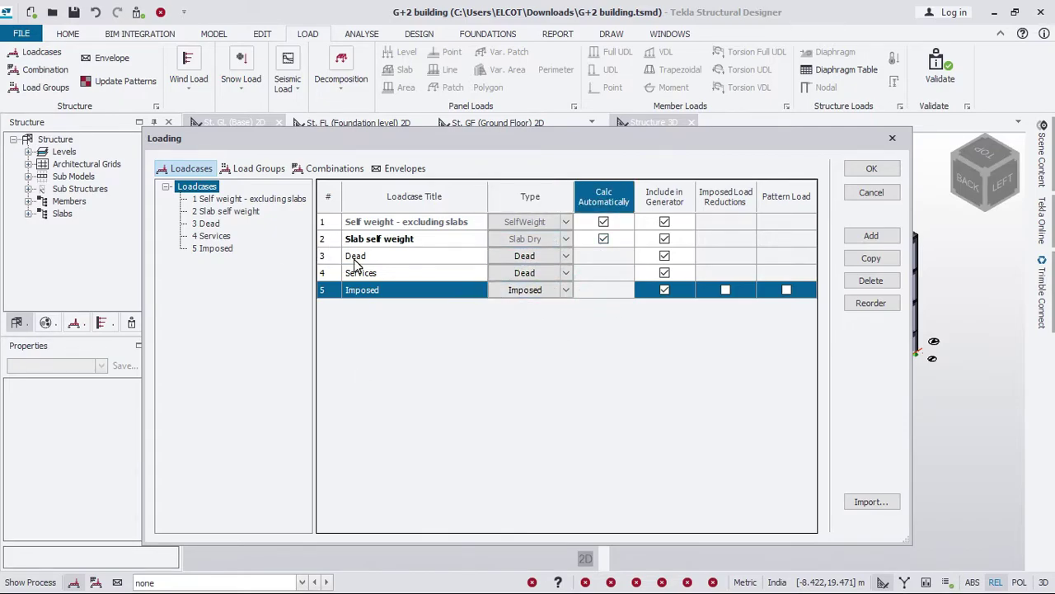
- Go to the empty Combinations list and launch the Combination Generator
click(345, 169)
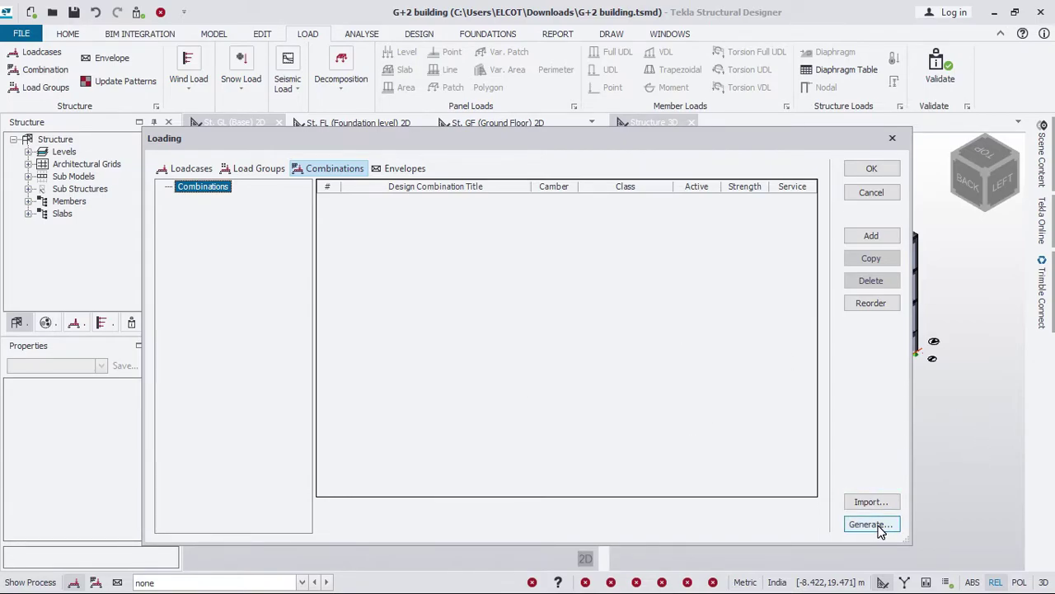
click(870, 525)
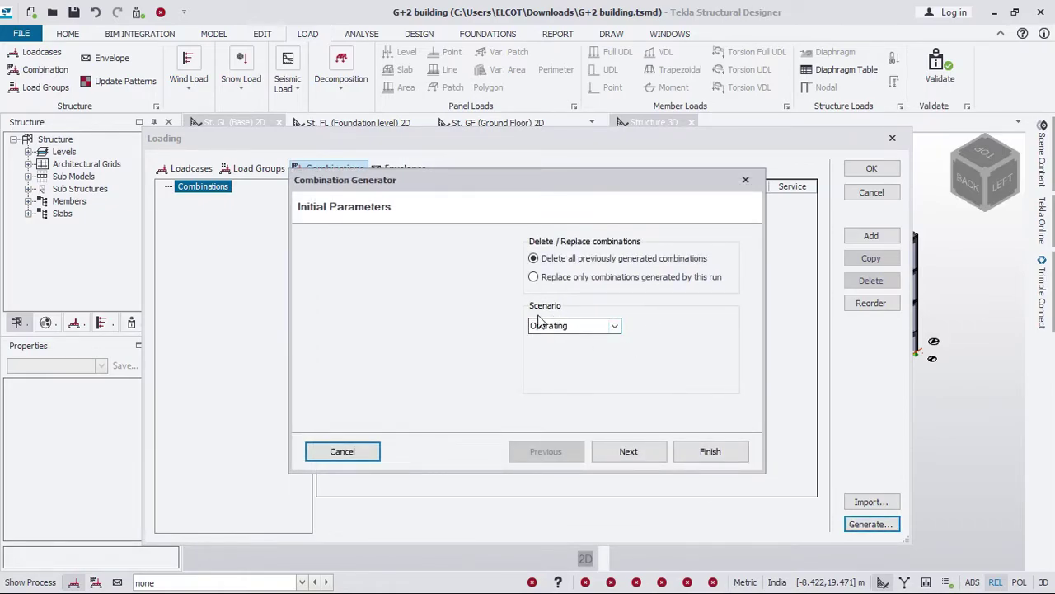
- Keep the Operating scenario and step through to Finish, generating 1.5D+1.5L+1.5Lr
click(615, 327)
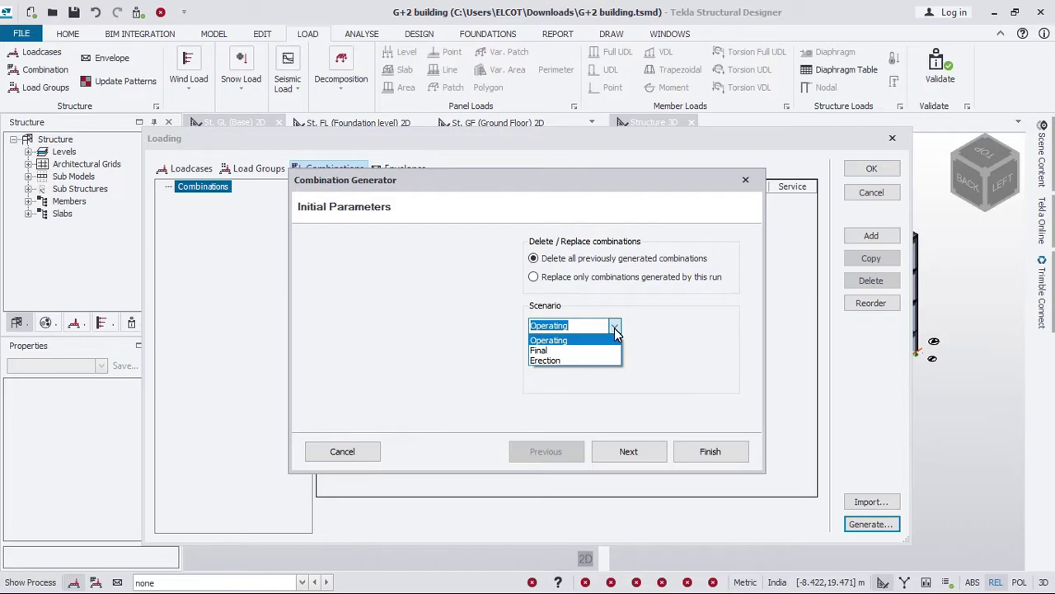
click(614, 329)
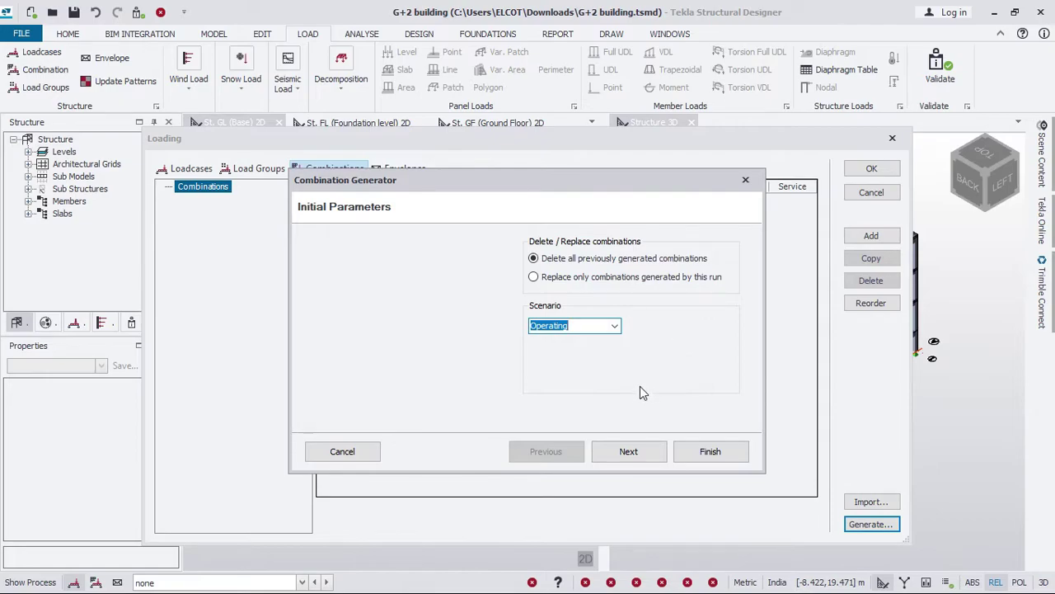
click(632, 453)
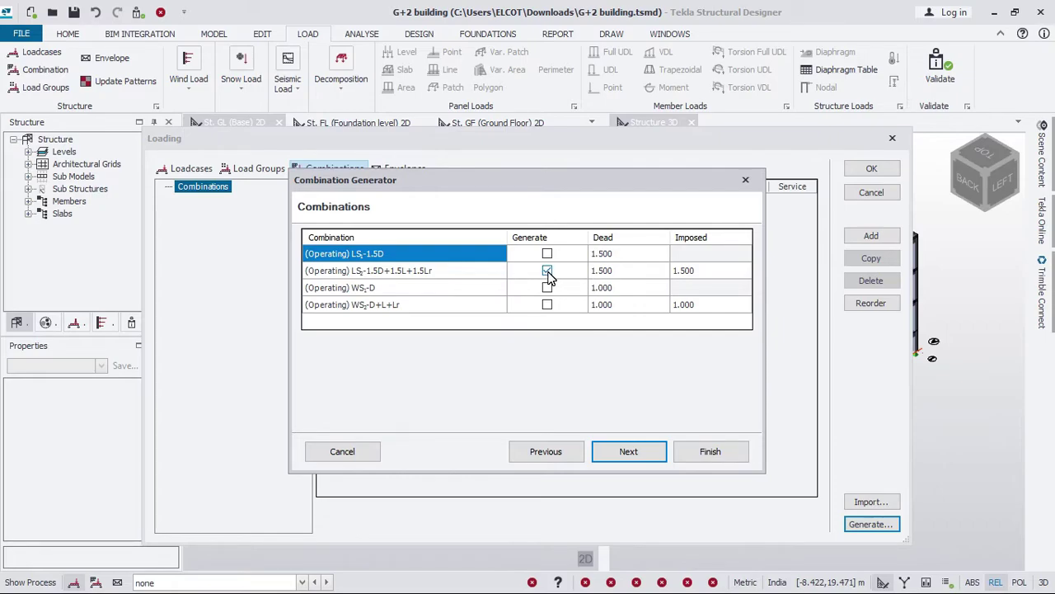
click(625, 453)
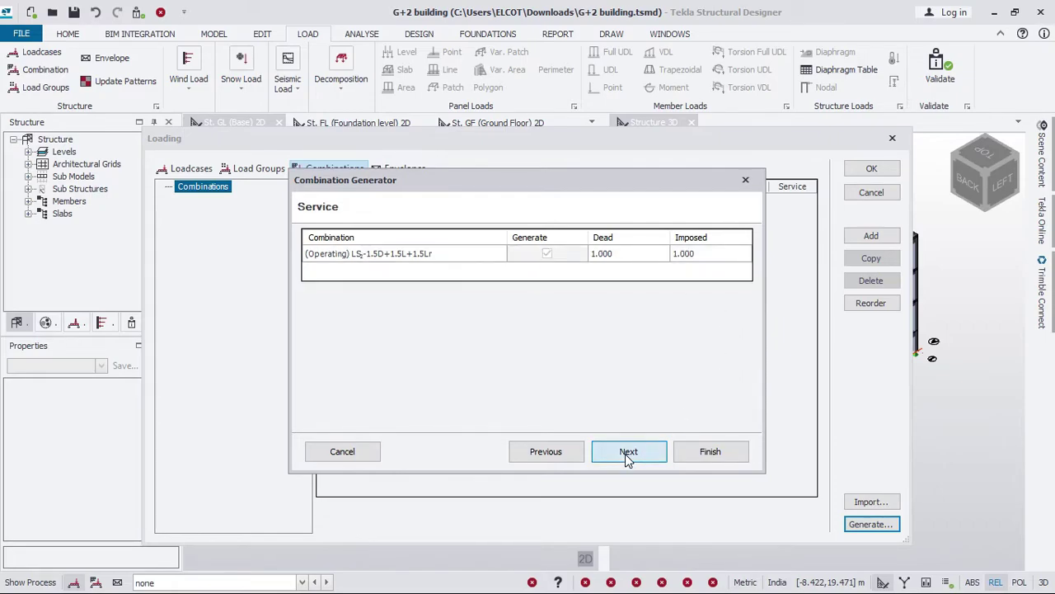
click(625, 454)
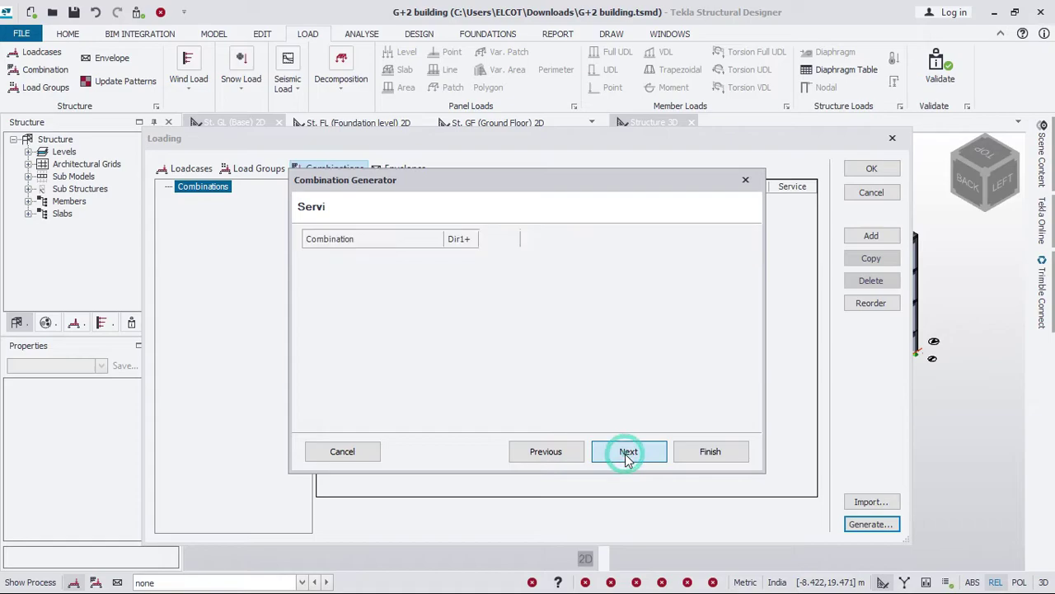
click(697, 454)
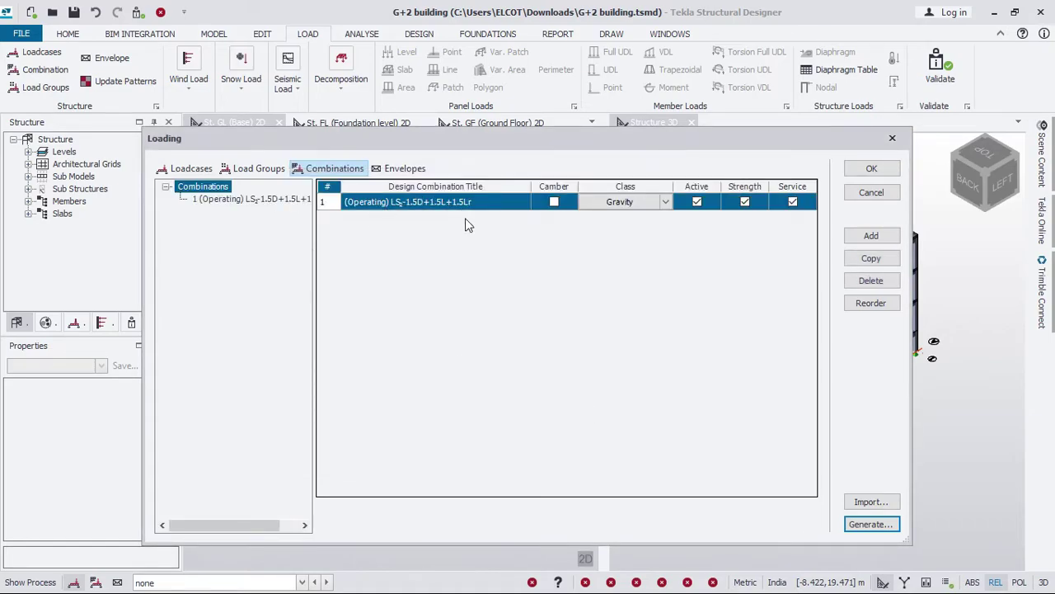
- Check the loadcases and factors in 1.5D+1.5L+1.5Lr, then close the Loading dialog with OK
click(275, 200)
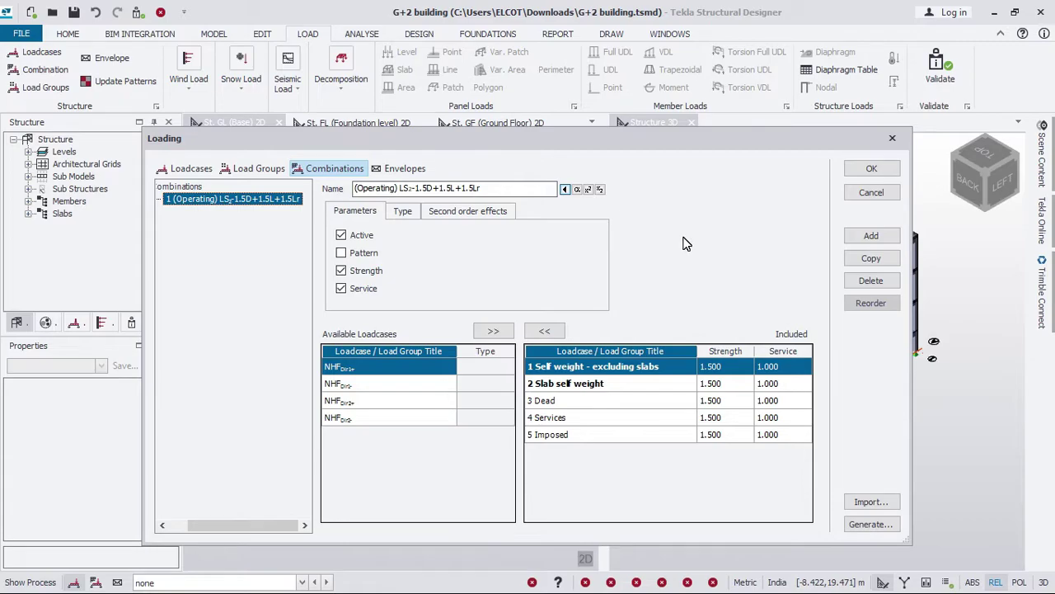
click(870, 171)
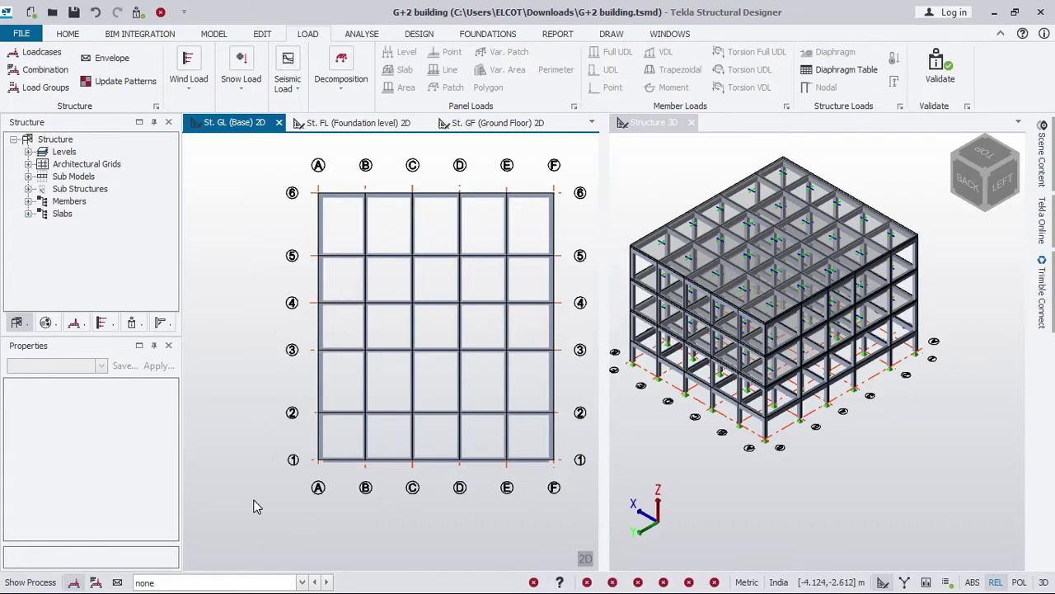
- Set 3 Dead as the current loadcase in the status bar
click(302, 582)
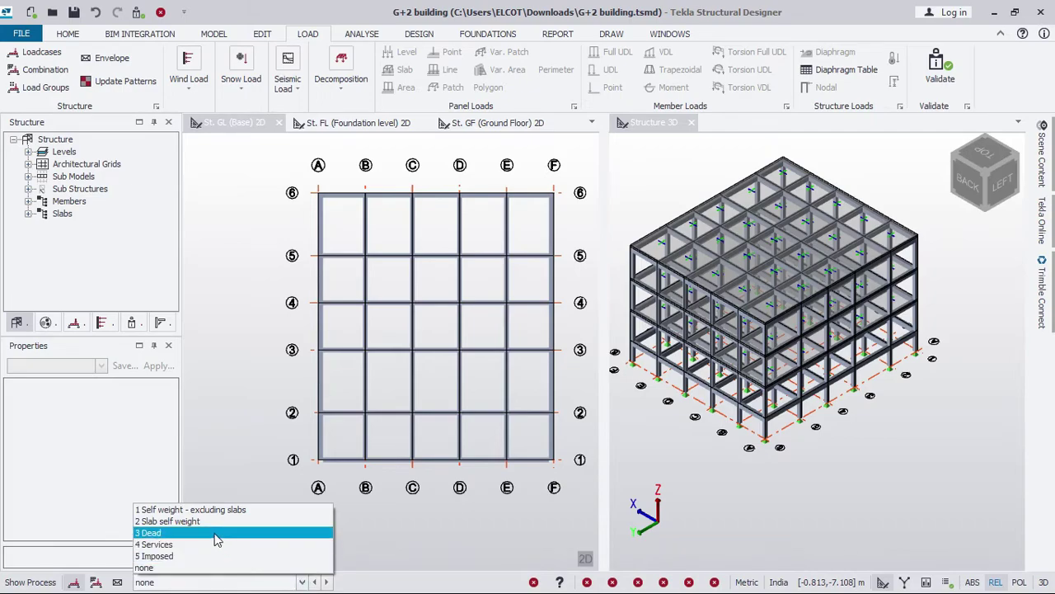
click(212, 532)
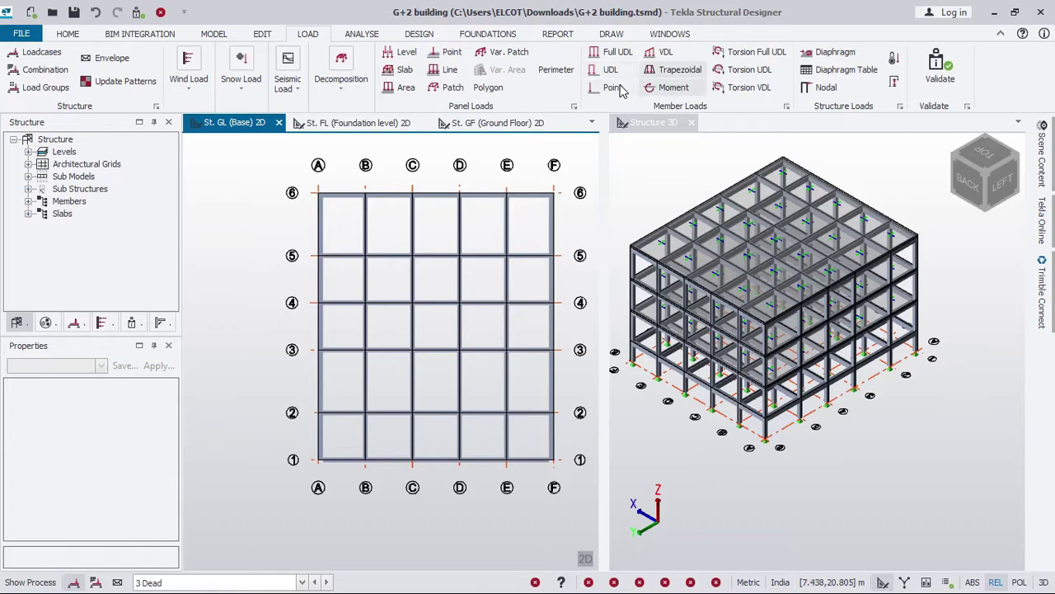
click(615, 53)
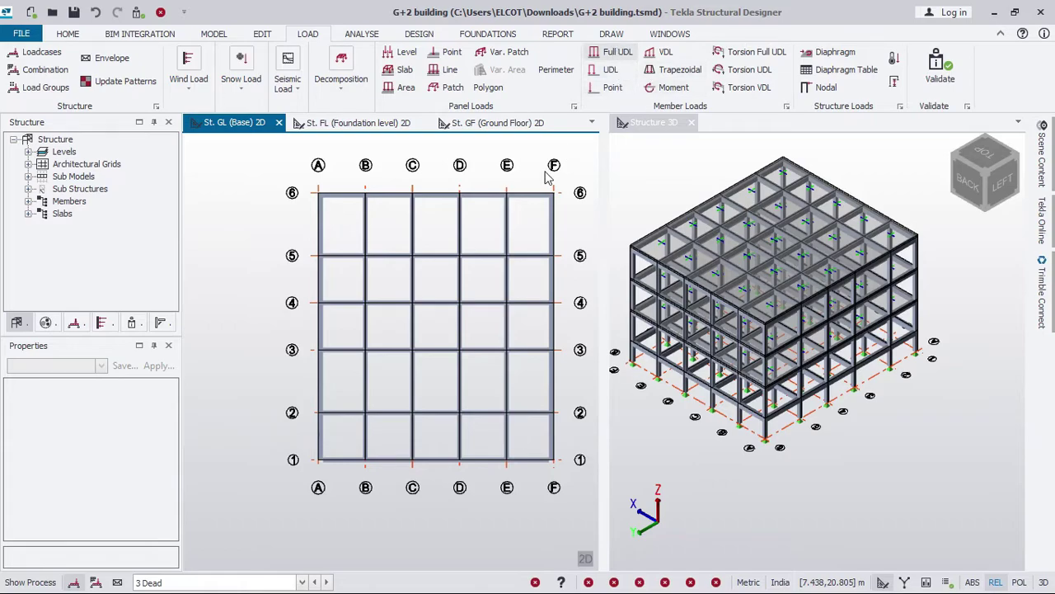
click(613, 70)
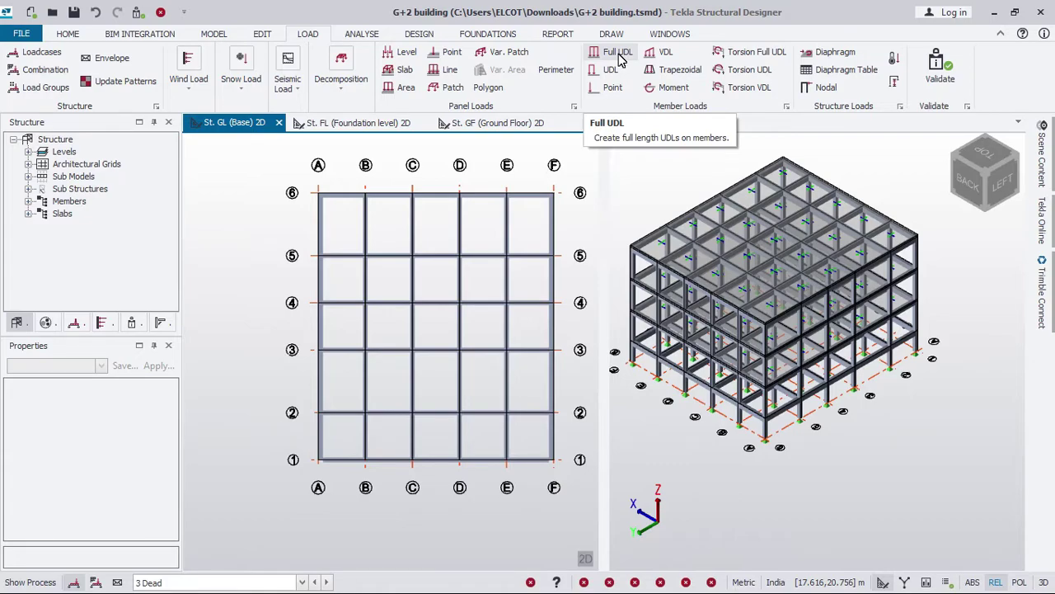
- Place a 13.50 kN/m Full UDL on the grid A and grid 1 perimeter beams
click(621, 58)
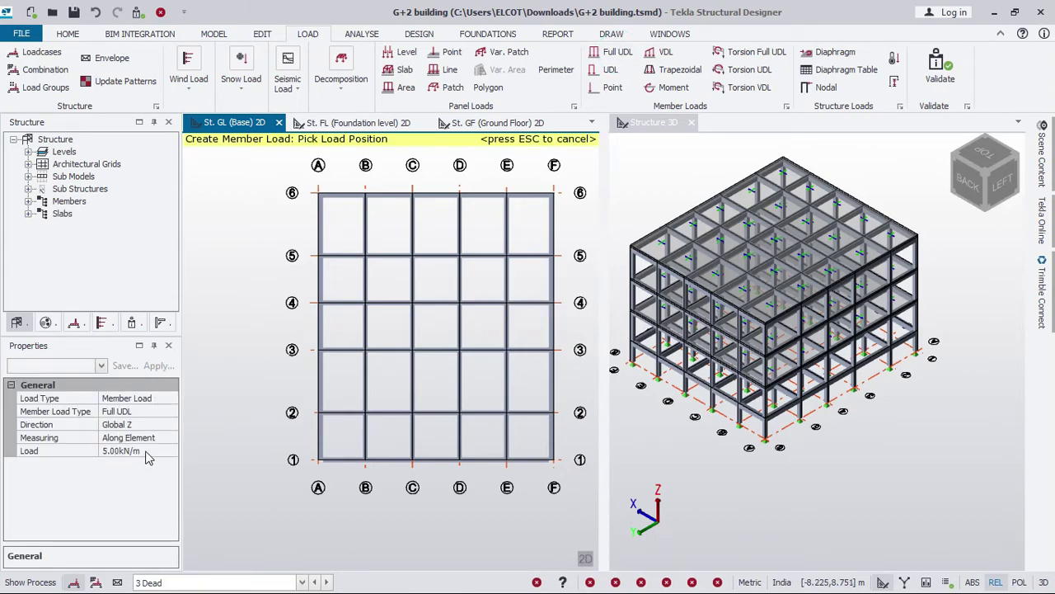
click(146, 453)
text(13.5)
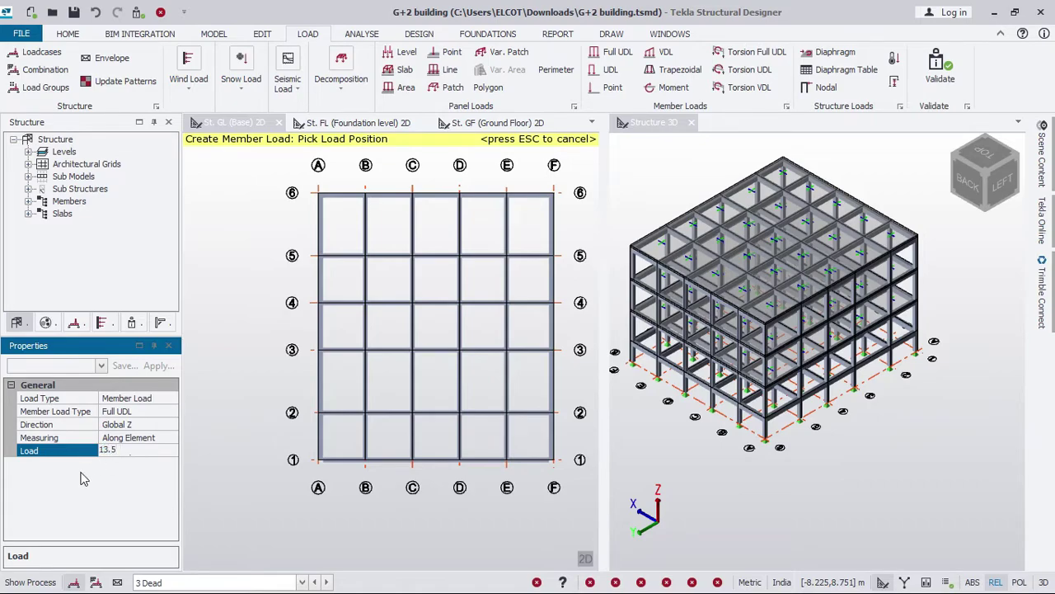
click(322, 235)
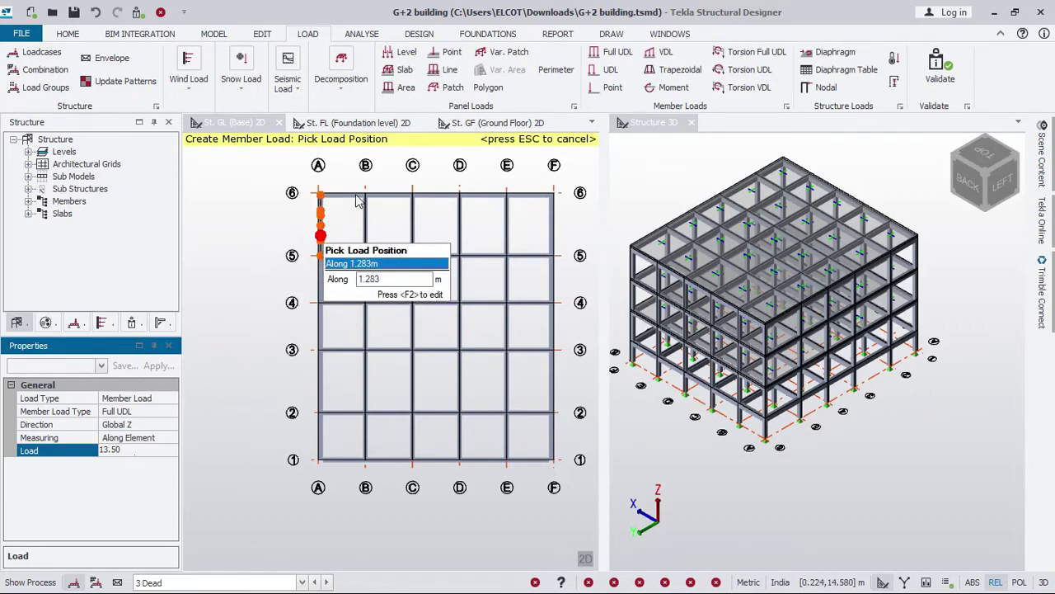
click(322, 286)
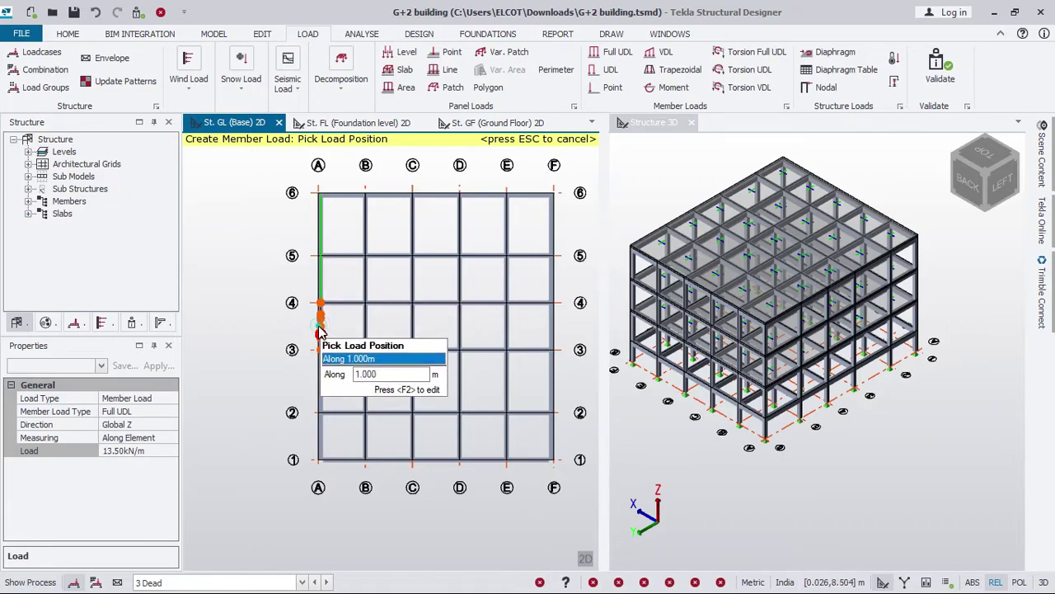
click(322, 332)
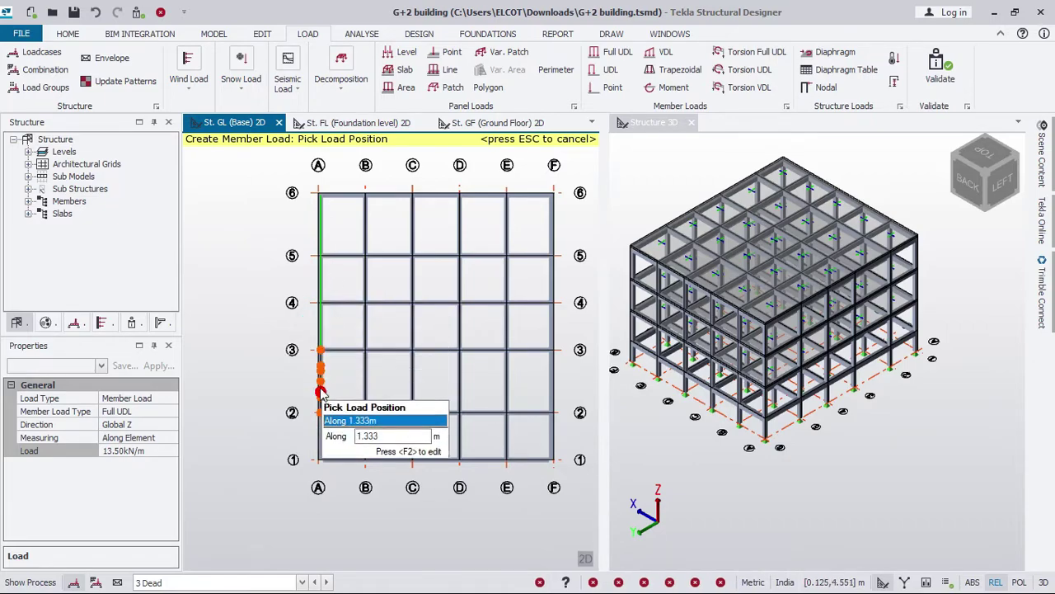
click(323, 396)
click(323, 437)
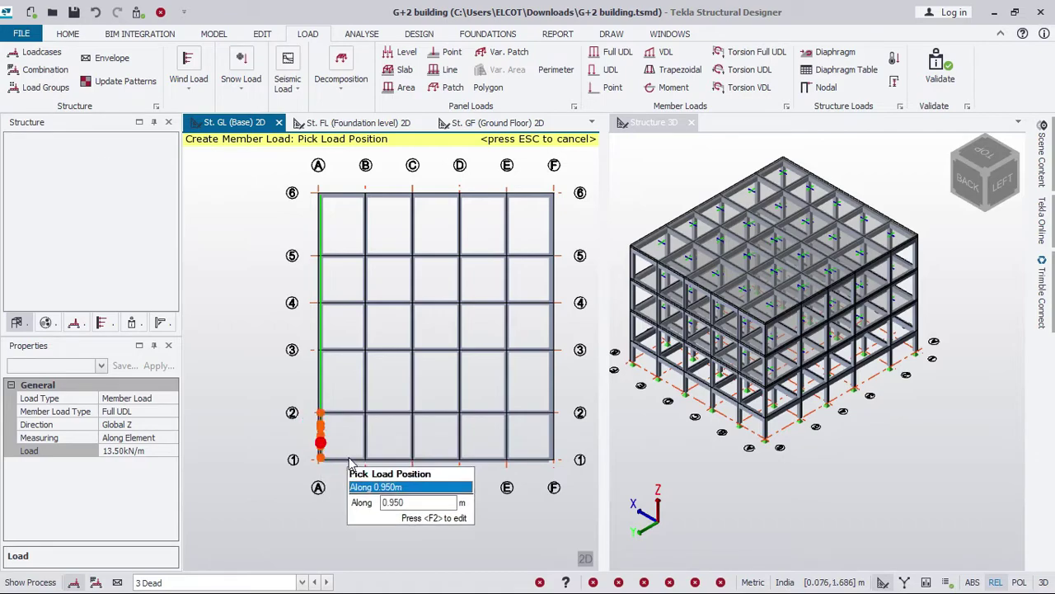
click(346, 460)
click(436, 459)
click(483, 459)
click(530, 459)
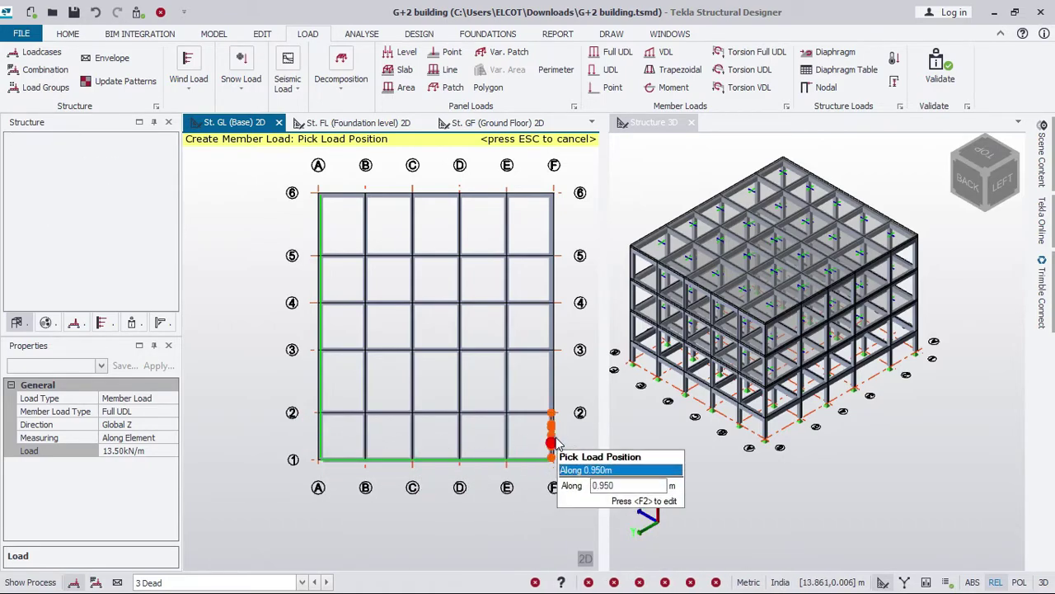
- Add the same 13.50 kN/m UDL to the grid F and grid 6 perimeter beams
click(552, 435)
click(552, 381)
click(551, 325)
click(552, 277)
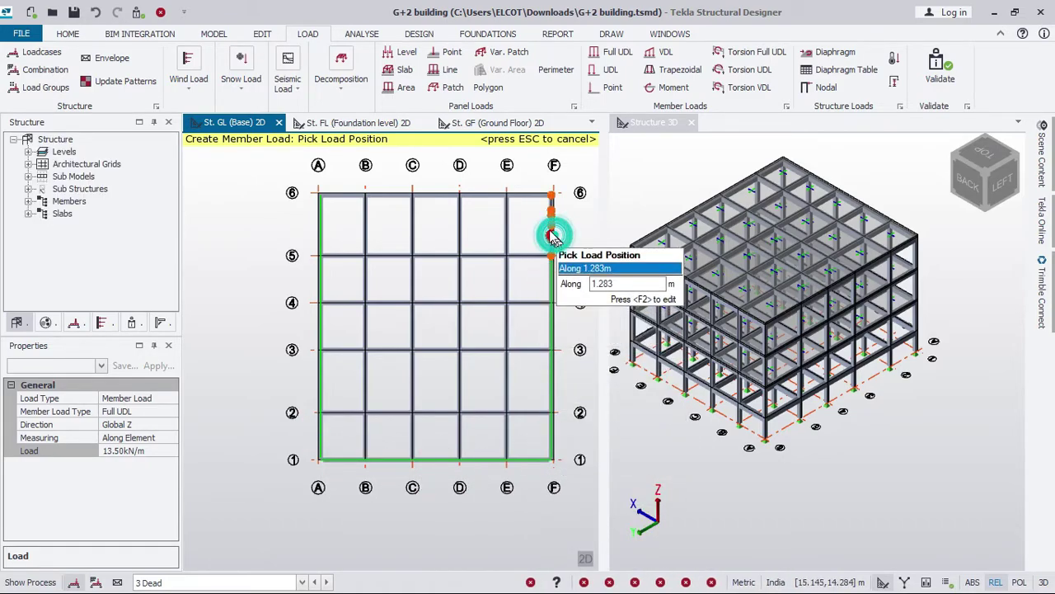
click(552, 227)
click(530, 194)
click(483, 194)
click(436, 195)
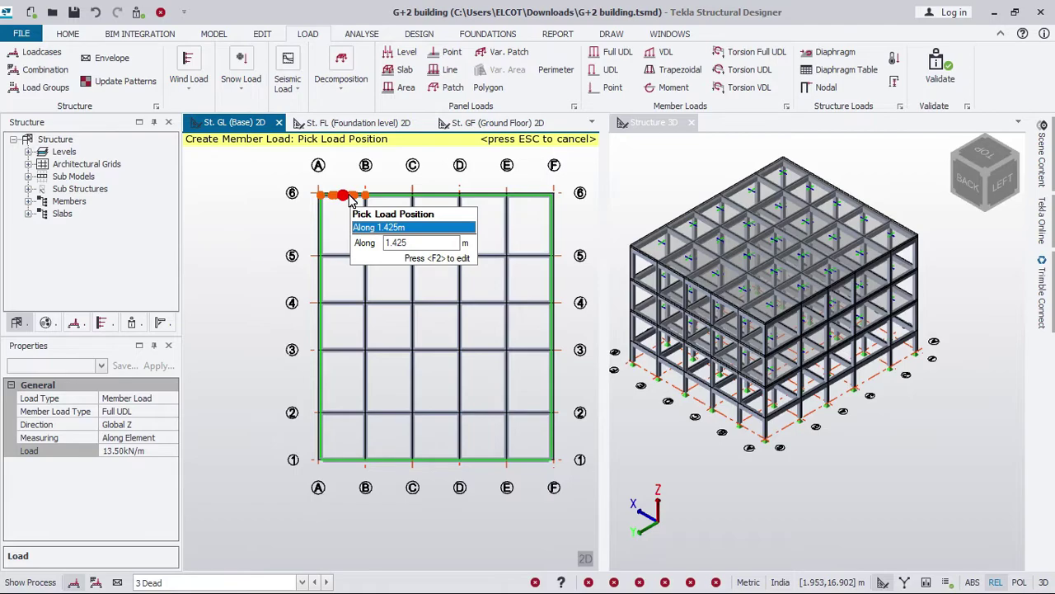
click(349, 198)
key(Escape)
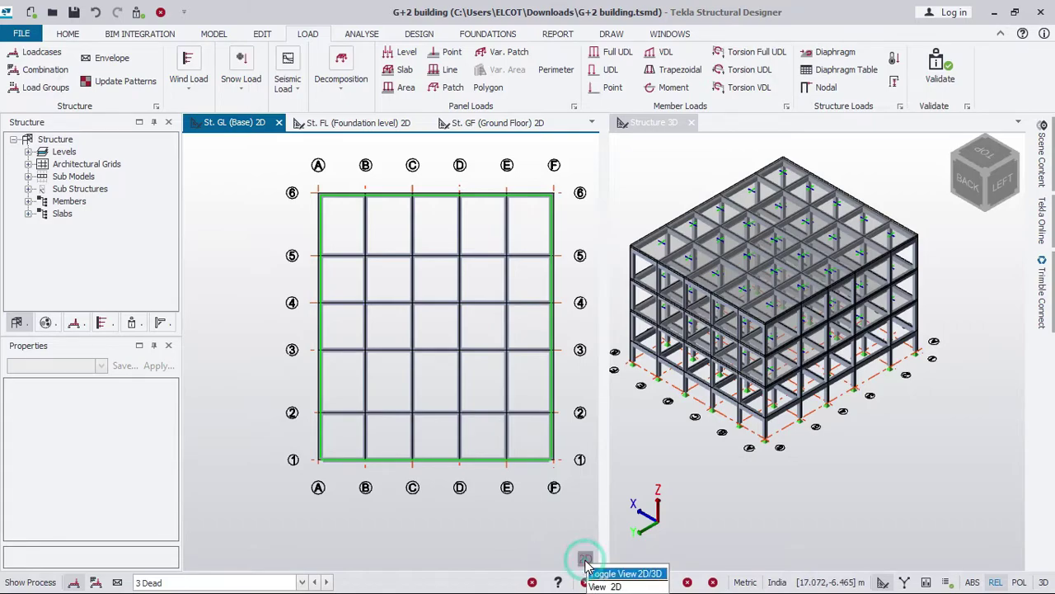
- Inspect the loaded base level in 3D, then return it to the 2D plan
click(586, 560)
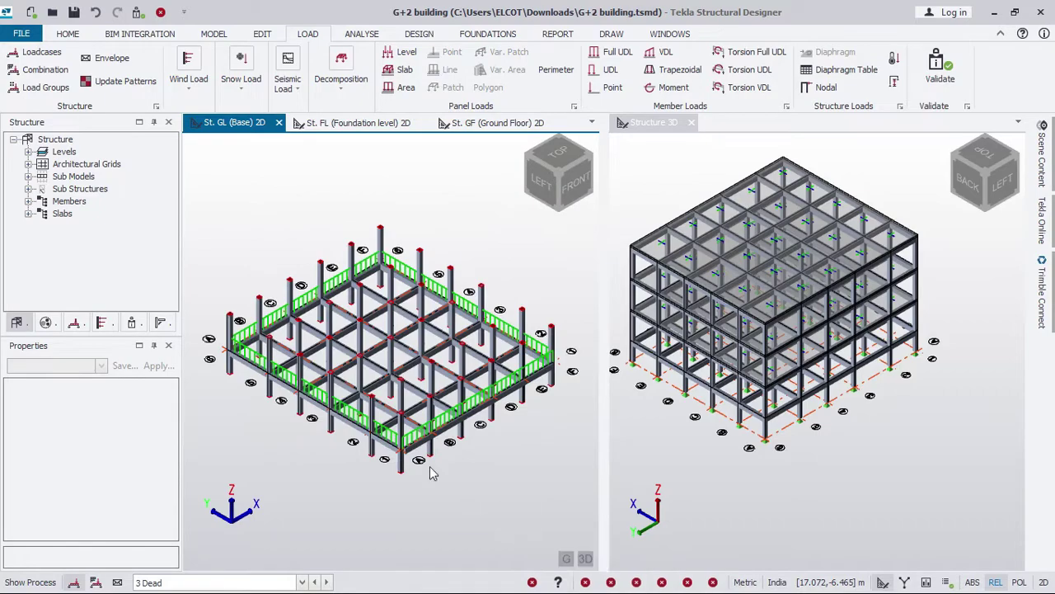
scroll(374, 452, up, 5)
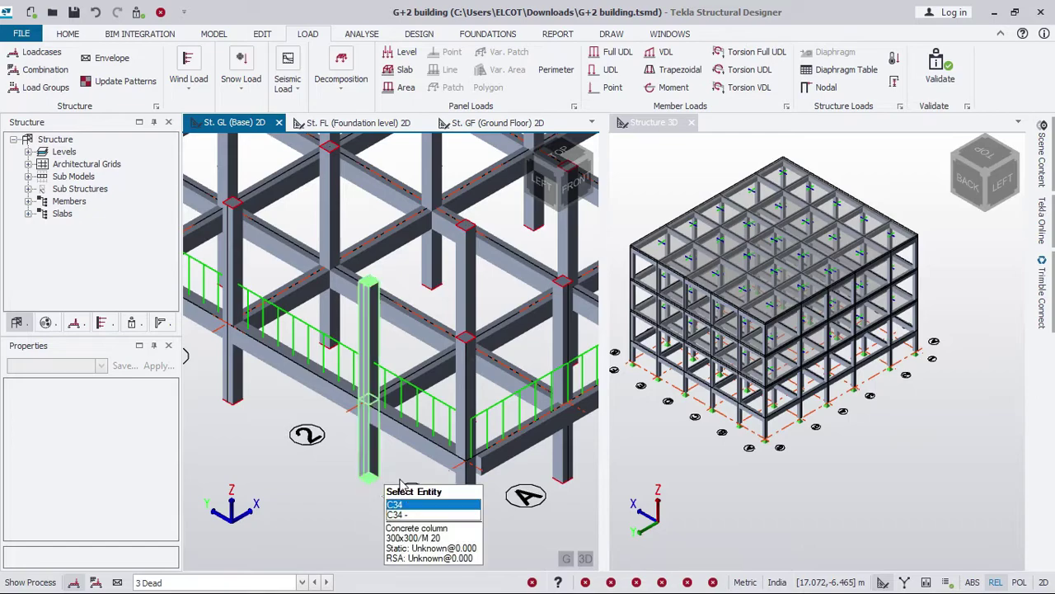
scroll(401, 483, down, 3)
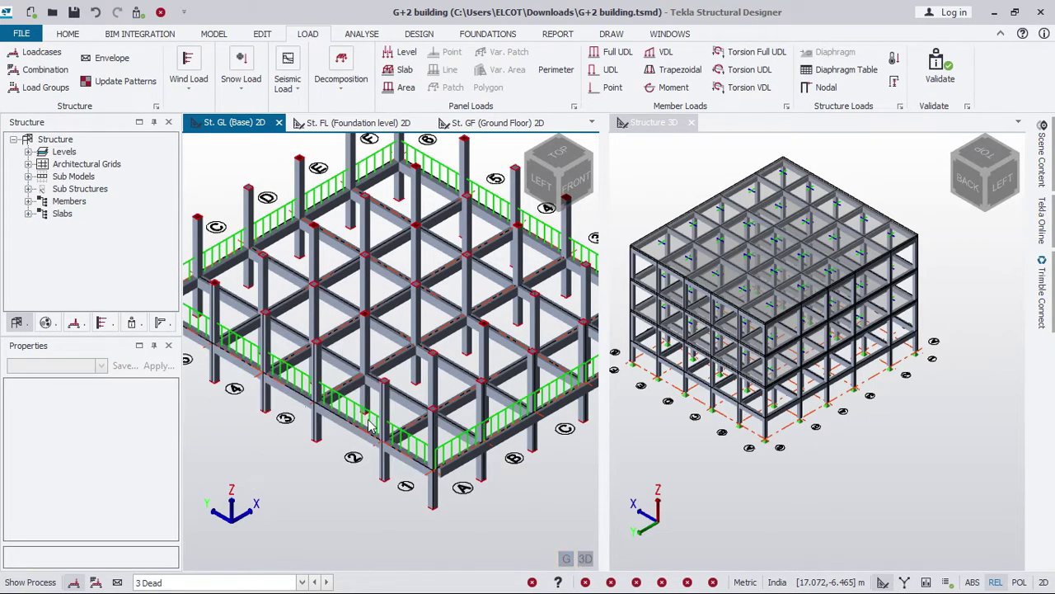
click(583, 560)
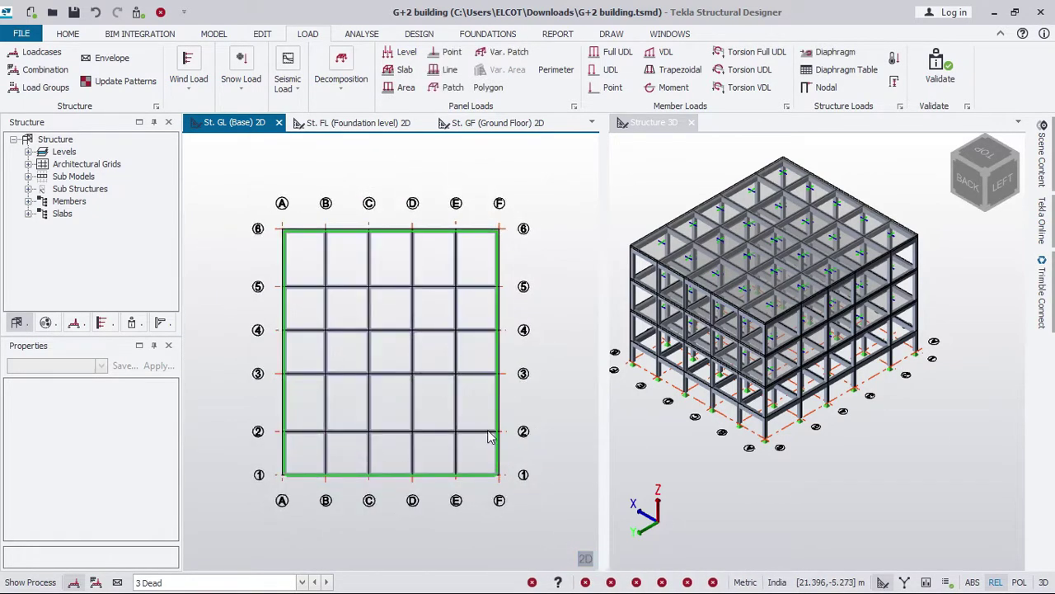
click(456, 434)
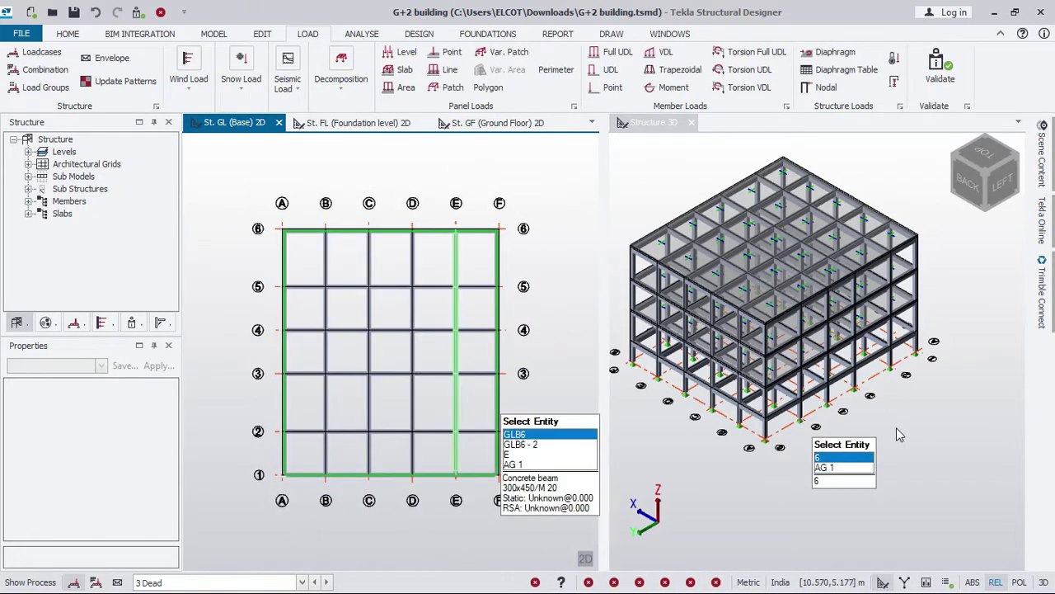
- Display the 3 Dead member loads in the Structure 3D view and zoom to inspect them
click(865, 498)
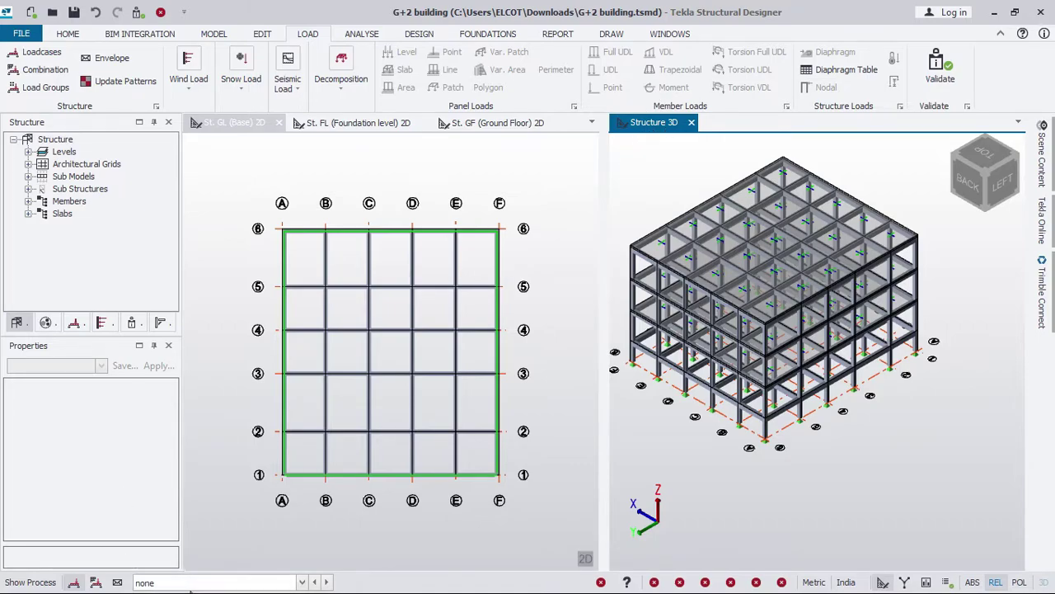
click(302, 582)
click(275, 536)
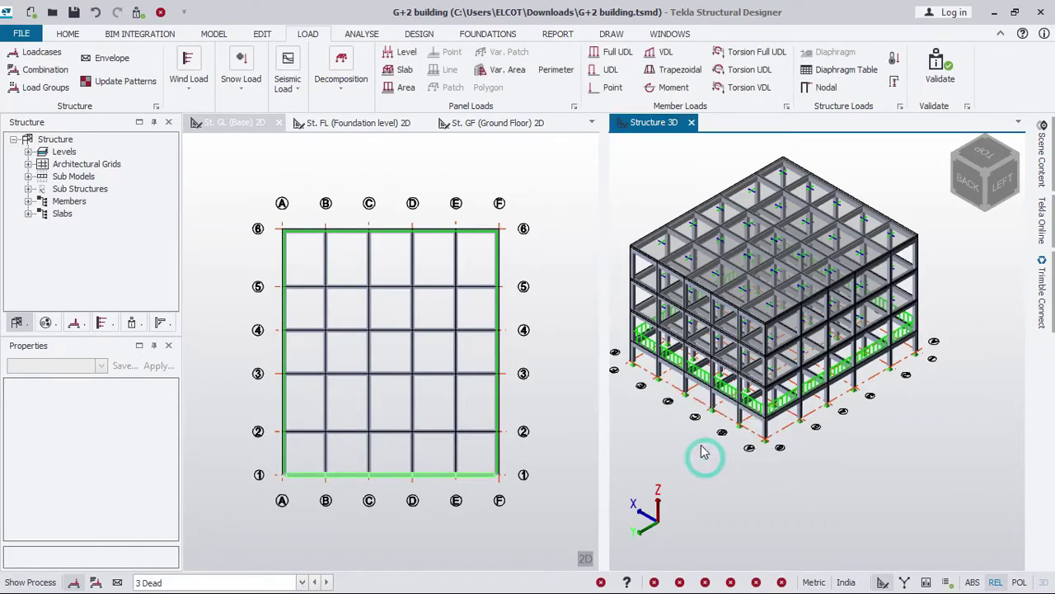
scroll(692, 400, up, 3)
scroll(691, 398, up, 3)
scroll(691, 399, down, 2)
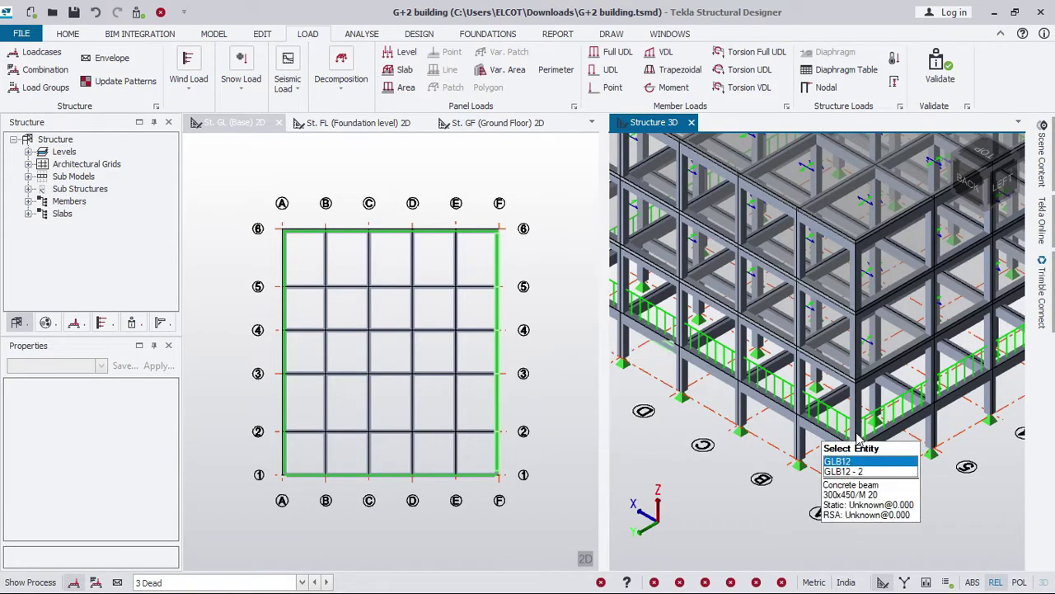
scroll(821, 493, down, 5)
click(211, 176)
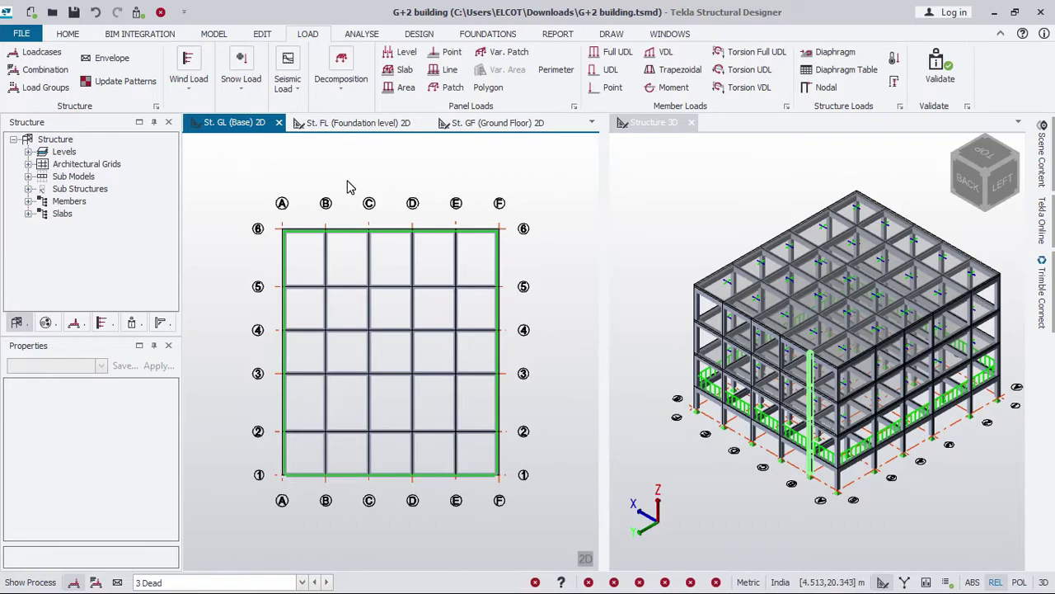
- Start a 7.50 kN/m Full UDL and load the grid B–E beams between lines 6 and 5
click(623, 59)
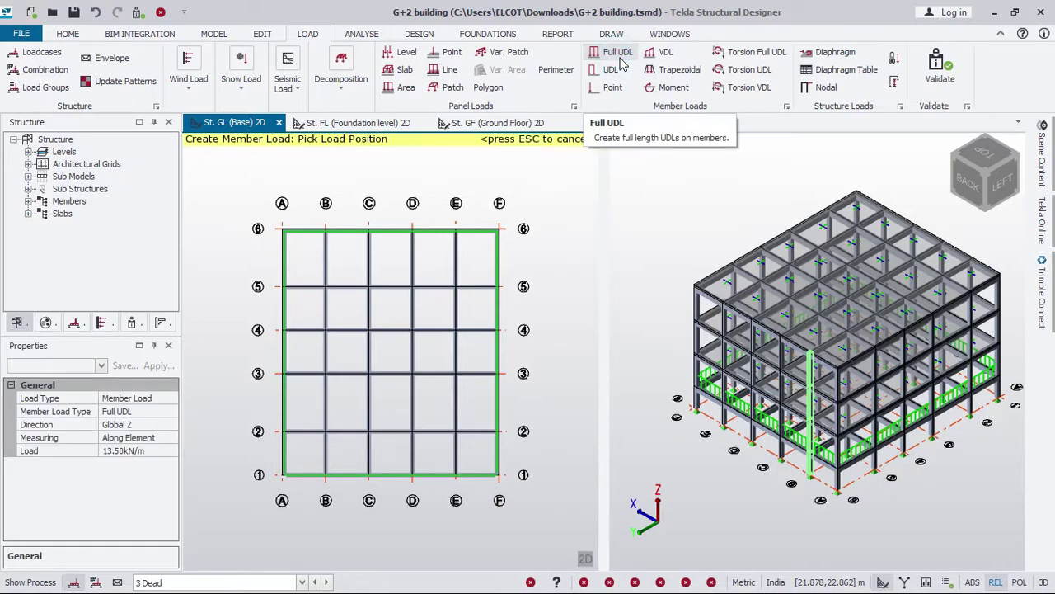
click(156, 452)
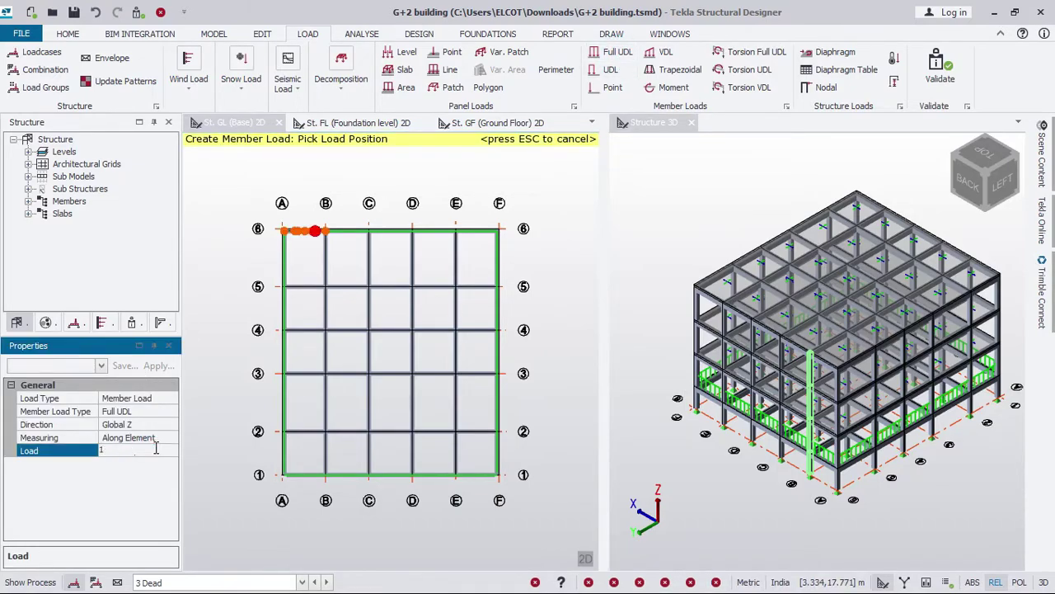
text(7.50kN/m)
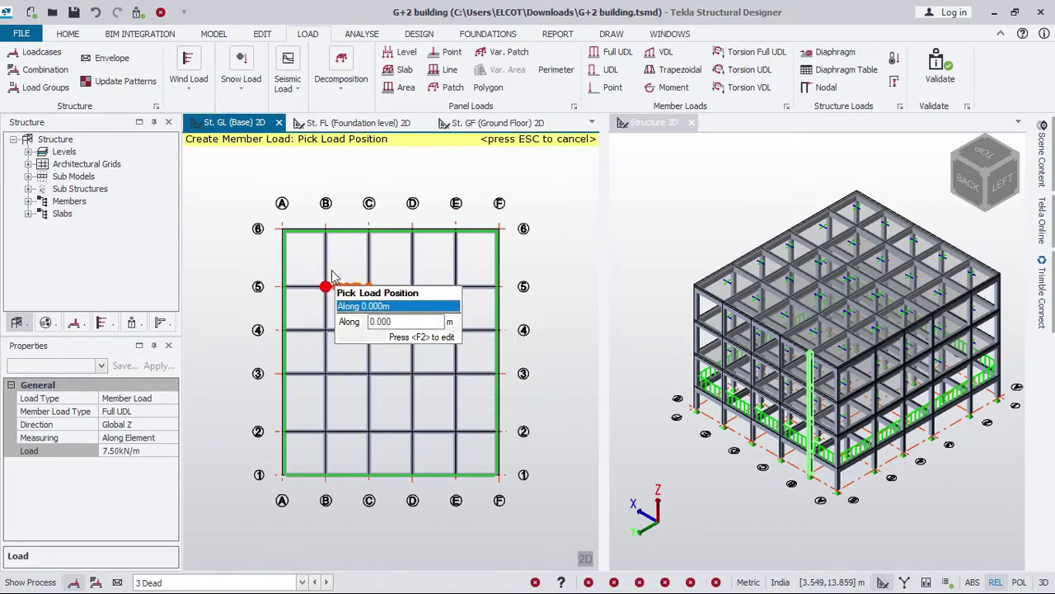
click(327, 256)
click(369, 257)
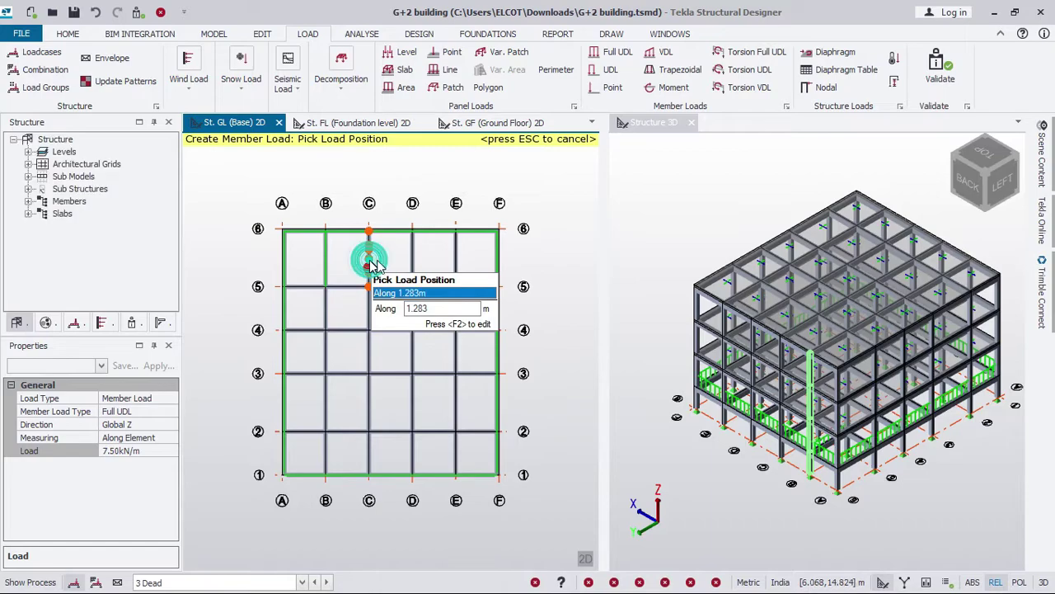
click(410, 258)
click(452, 262)
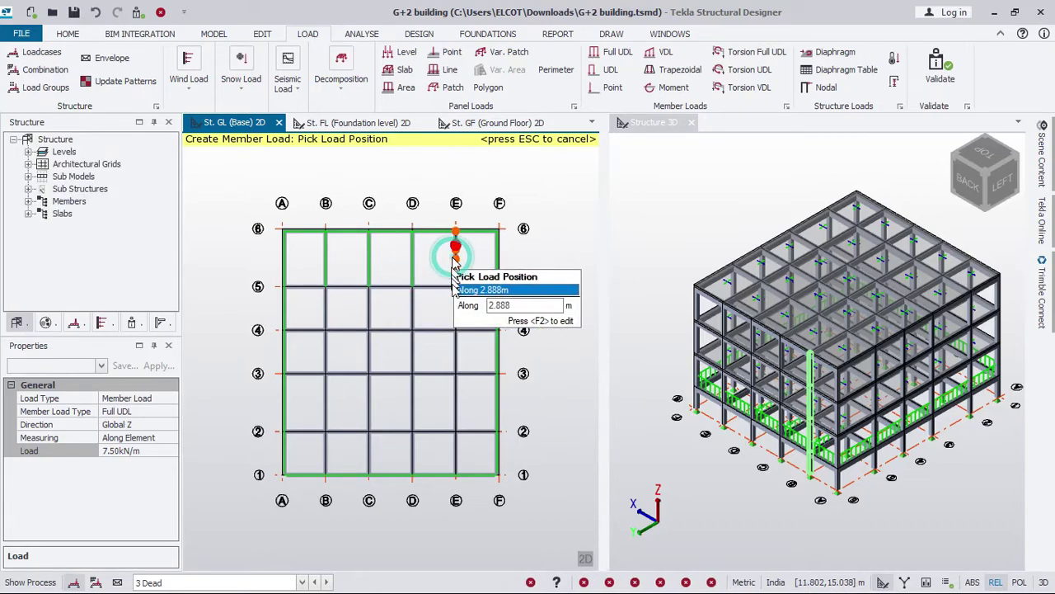
- Load the remaining interior base-level beams at 7.50 kN/m down to row 1
click(350, 287)
click(301, 330)
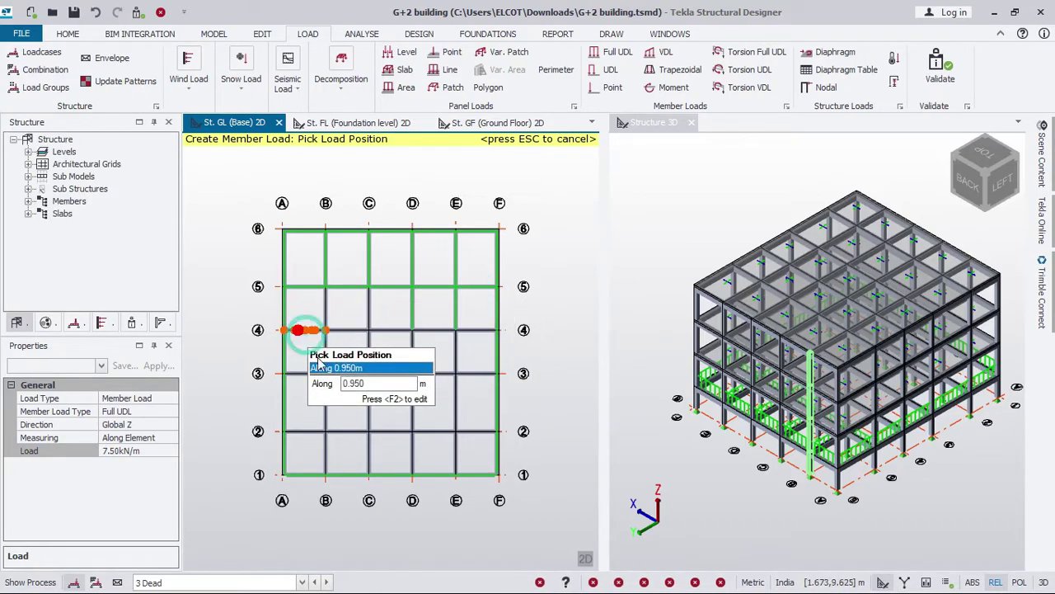
click(301, 372)
click(301, 431)
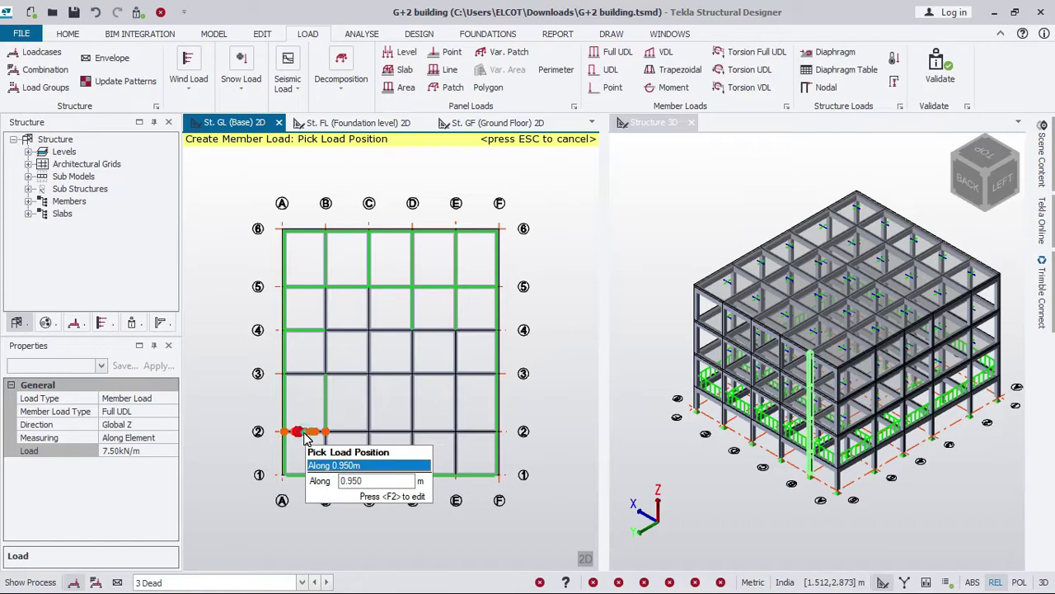
click(354, 375)
click(369, 414)
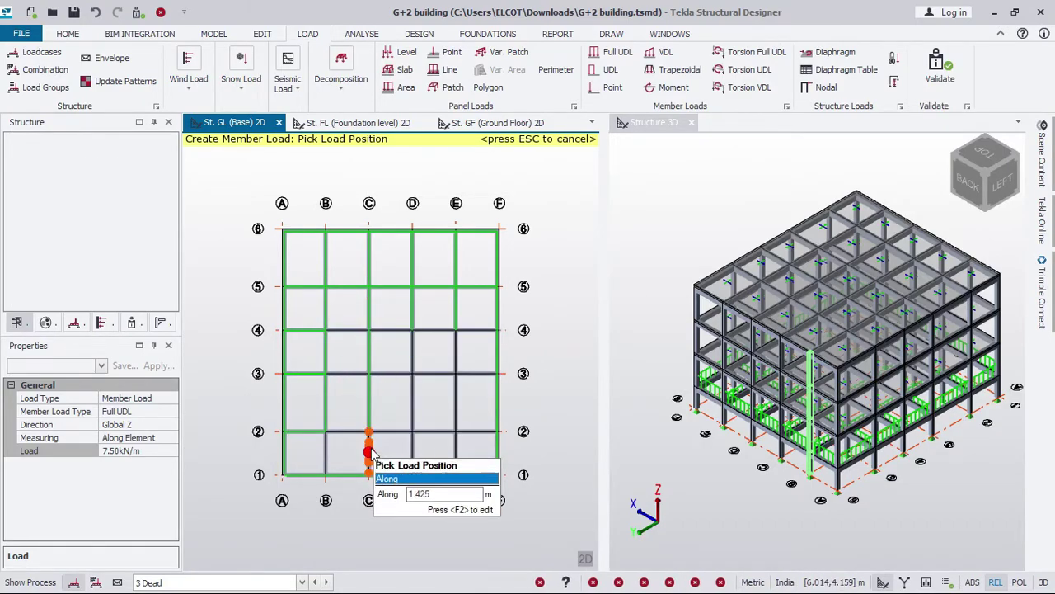
click(326, 446)
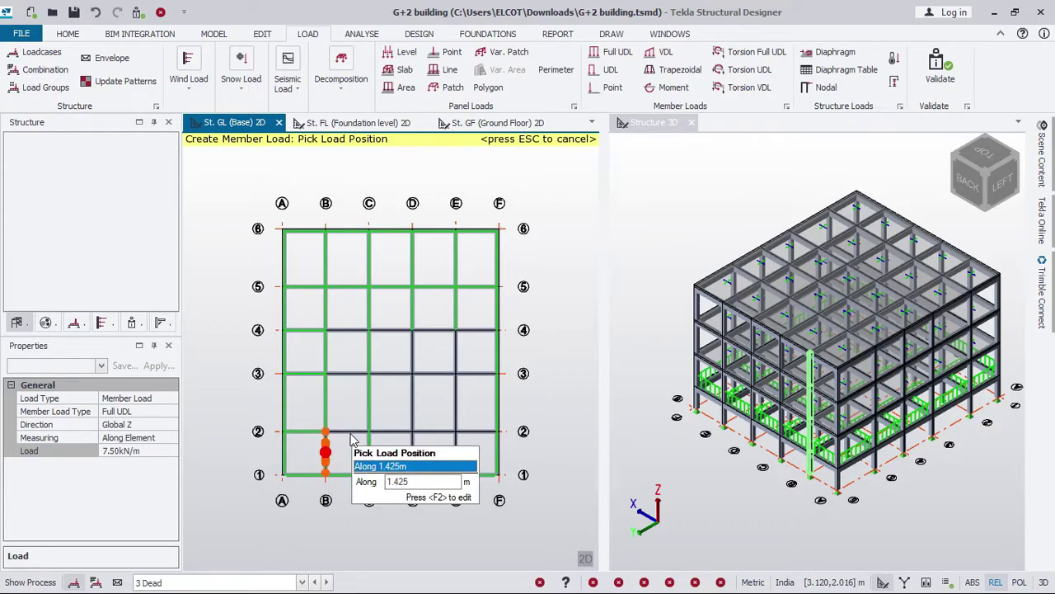
click(350, 438)
click(450, 442)
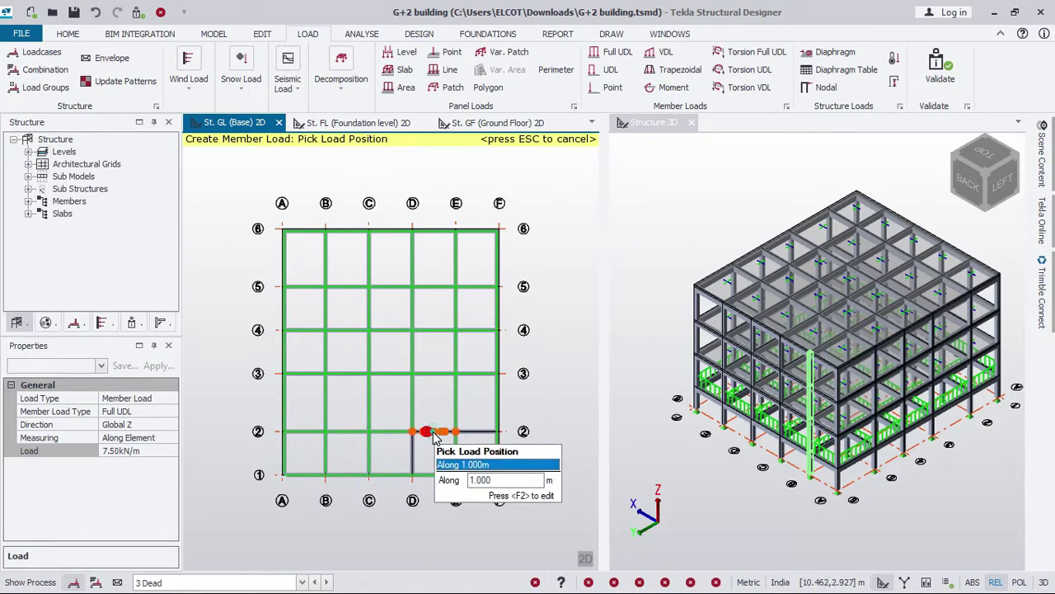
click(412, 452)
click(470, 437)
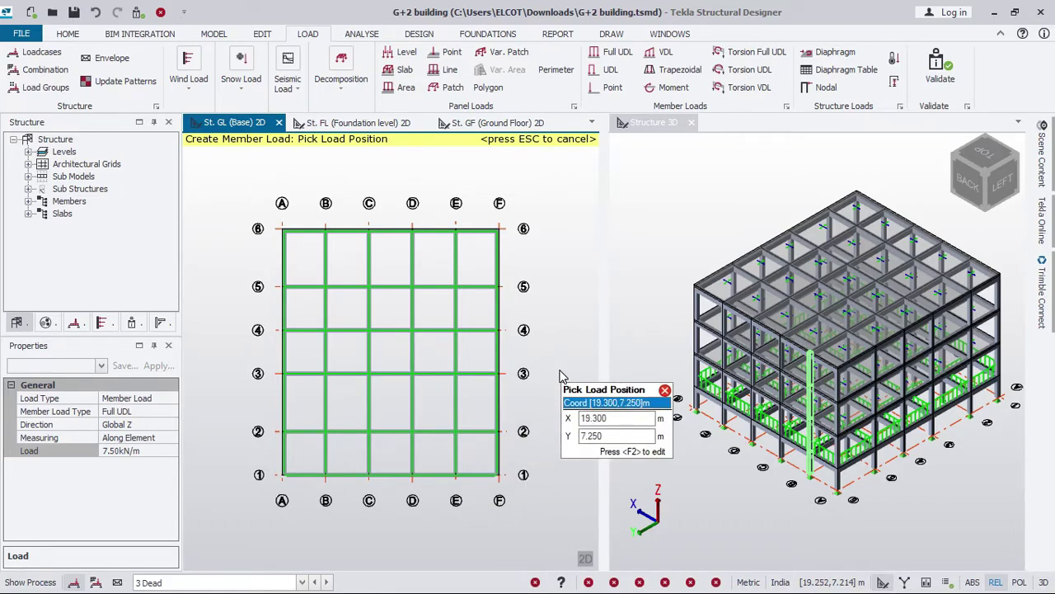
key(Escape)
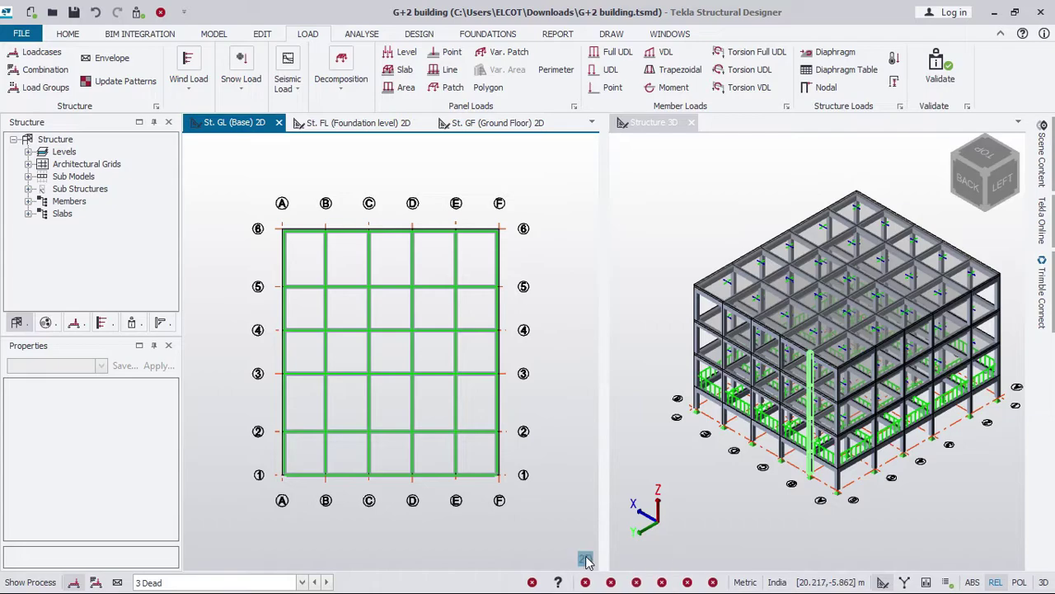
- Review the fully loaded base-level beams in 3D, then switch the view back to 2D
click(585, 561)
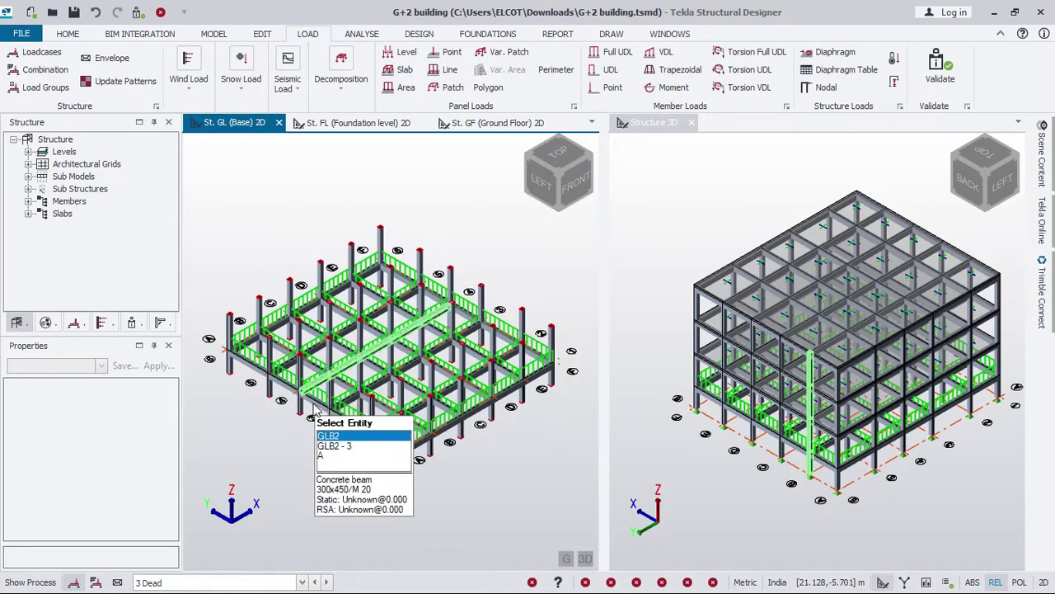
scroll(314, 408, up, 5)
scroll(247, 342, down, 5)
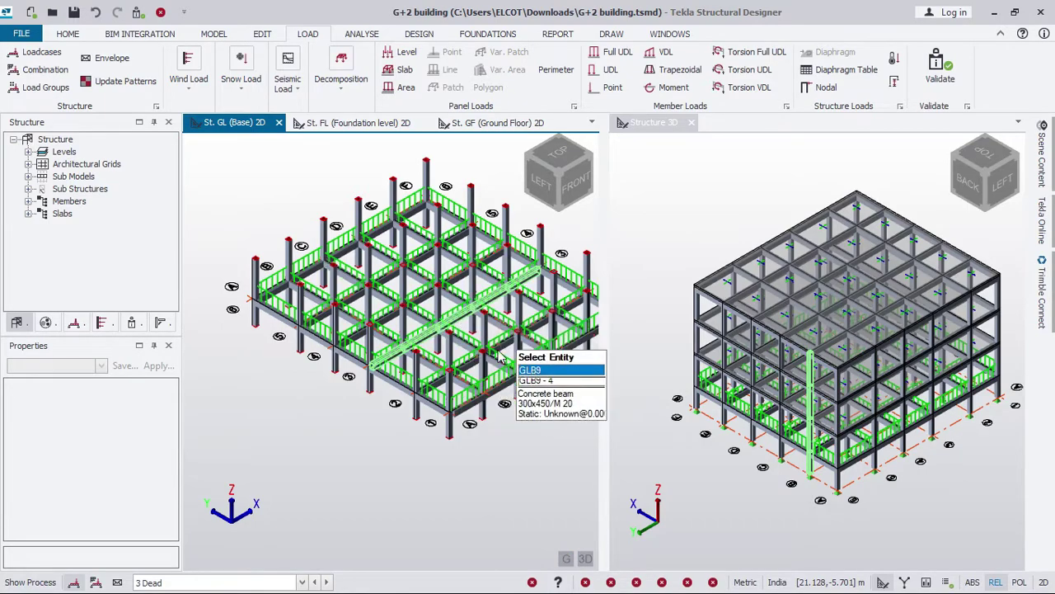
click(471, 433)
click(584, 559)
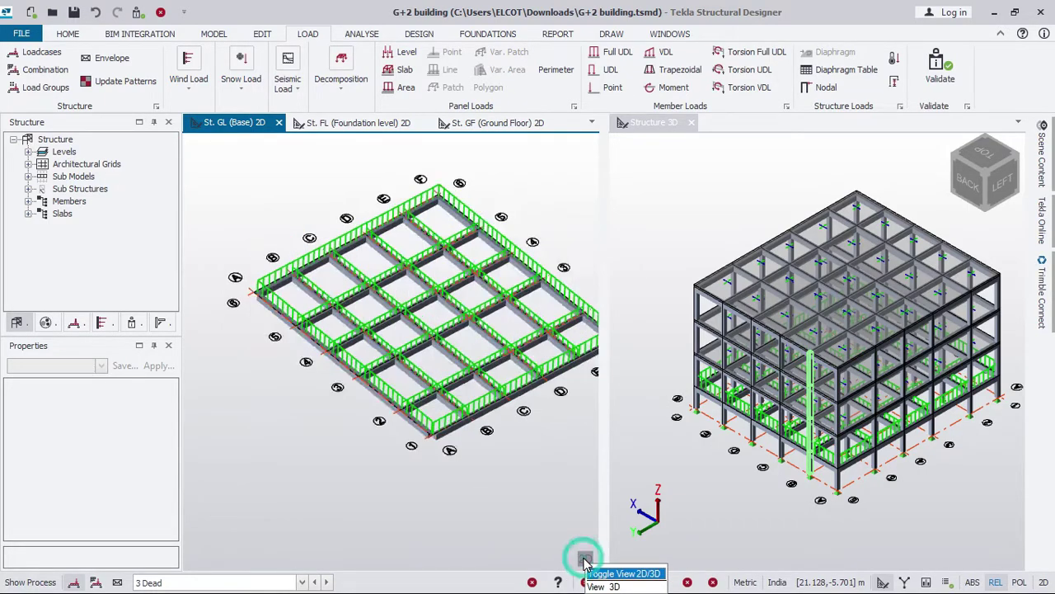
click(722, 506)
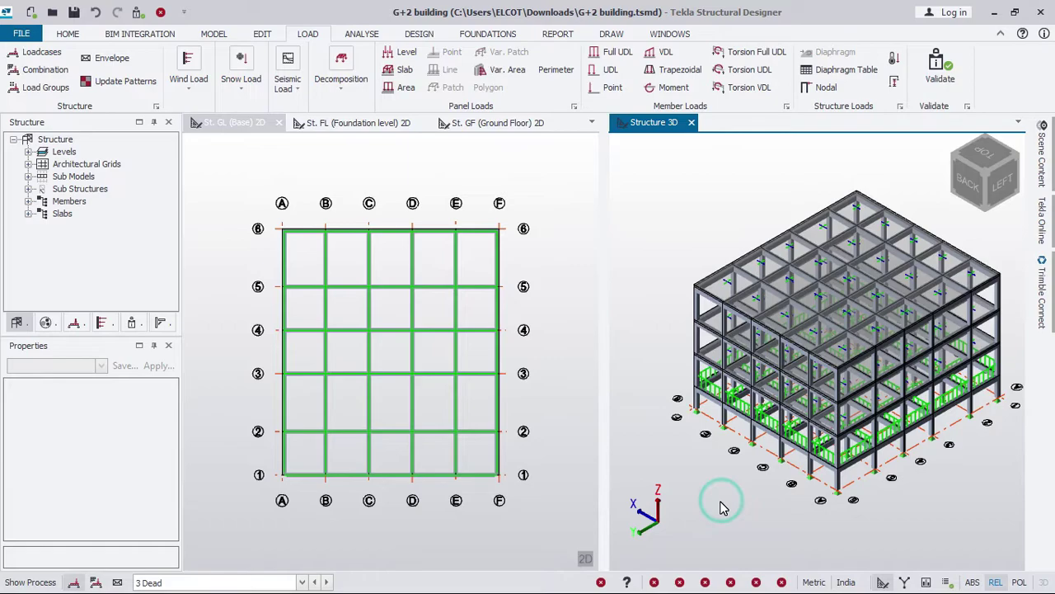
- On the Ground Floor plan under 3 Dead, apply a 13.50 kN/m full UDL to the grid 6 edge beams
click(464, 124)
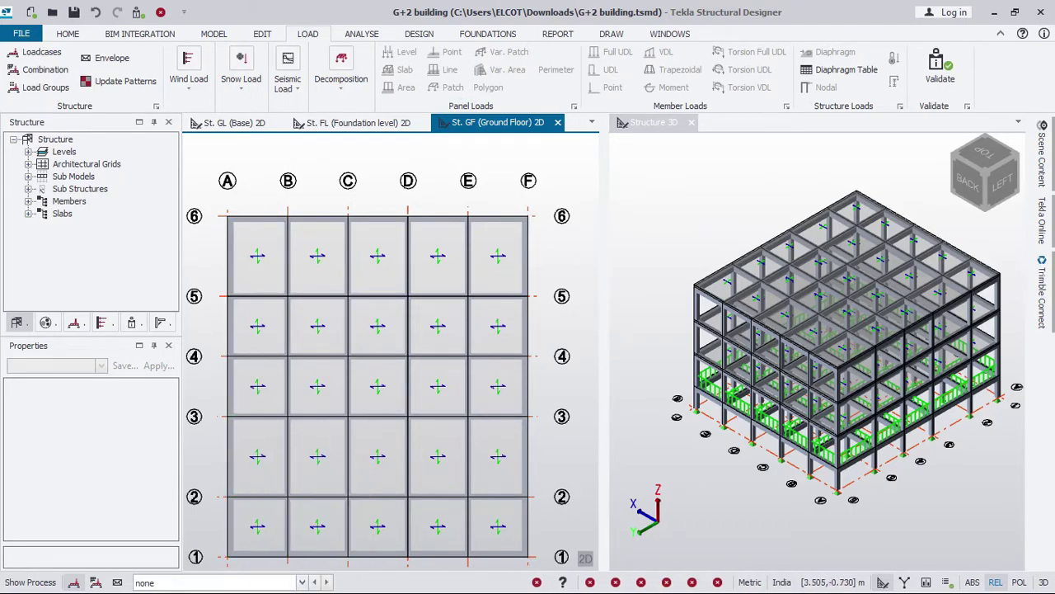
click(303, 582)
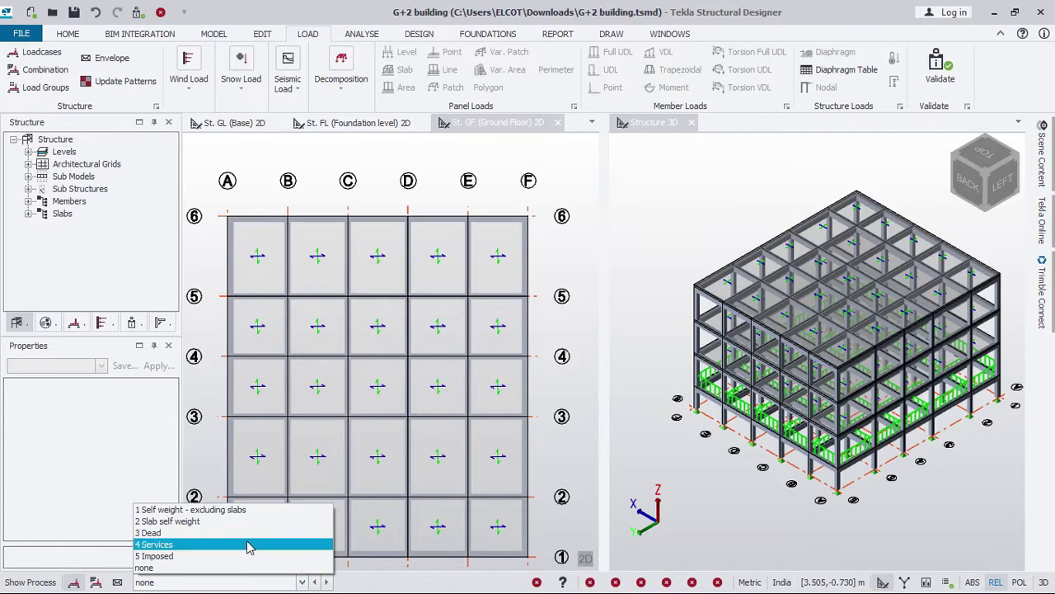
click(246, 541)
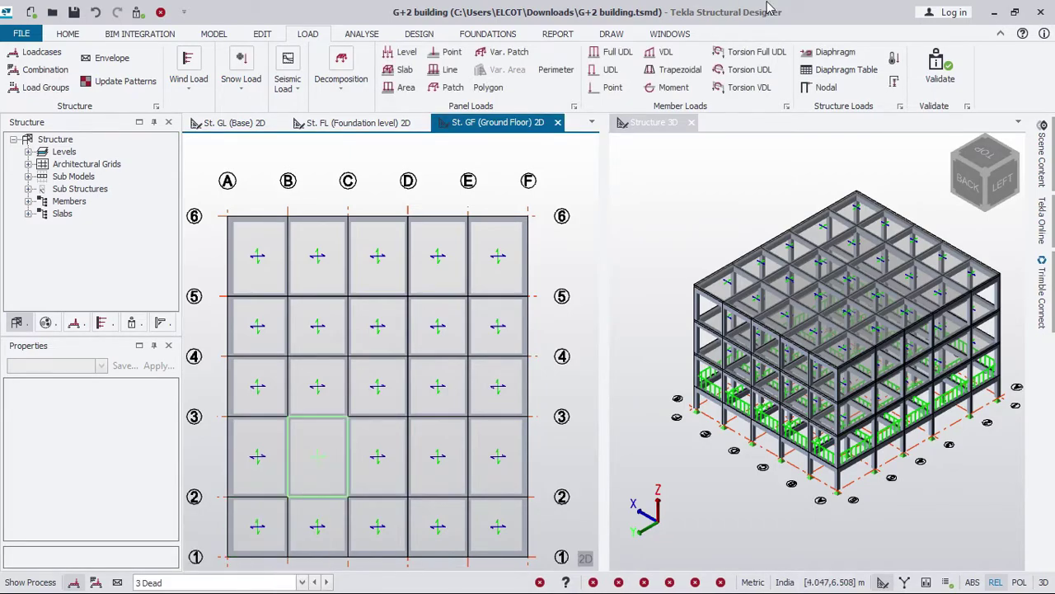
click(619, 56)
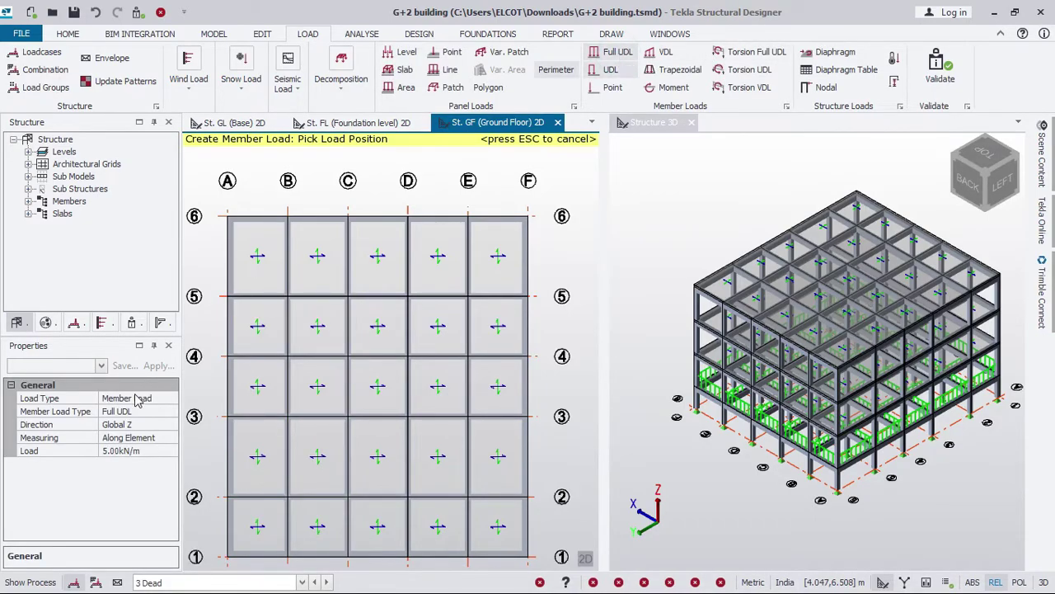
click(142, 453)
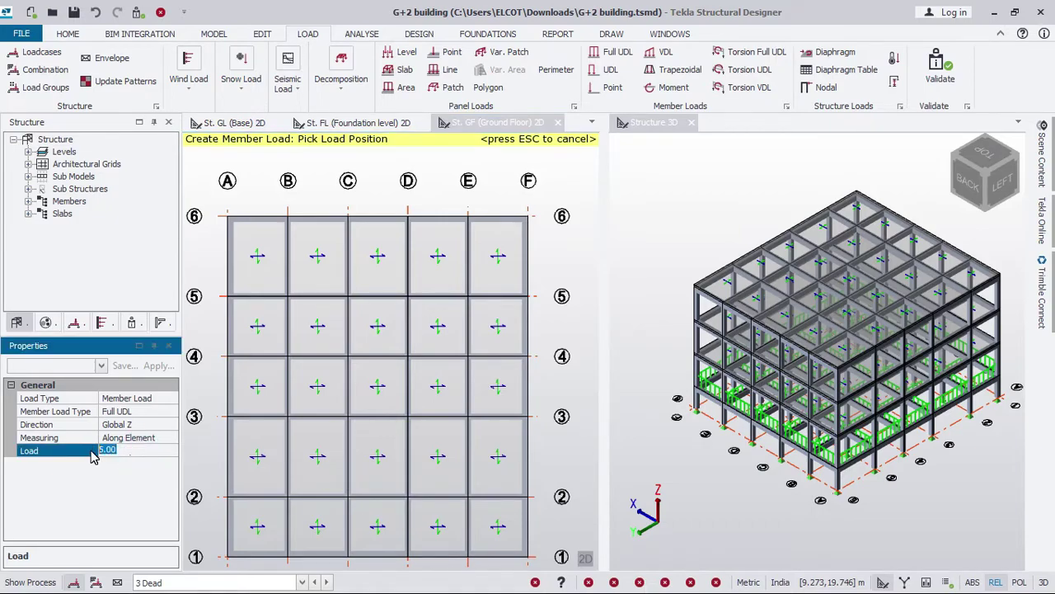
text(13.5)
click(257, 217)
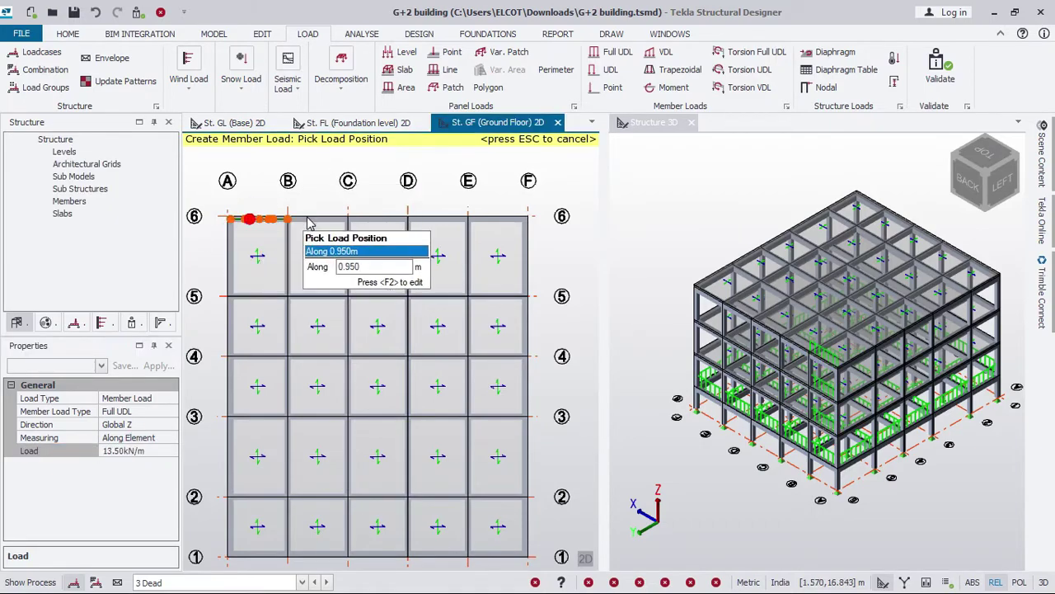
click(317, 217)
click(378, 217)
click(438, 217)
click(498, 217)
- Load the five grid F edge beams, from grid 6 down to grid 1, with the same UDL
click(528, 256)
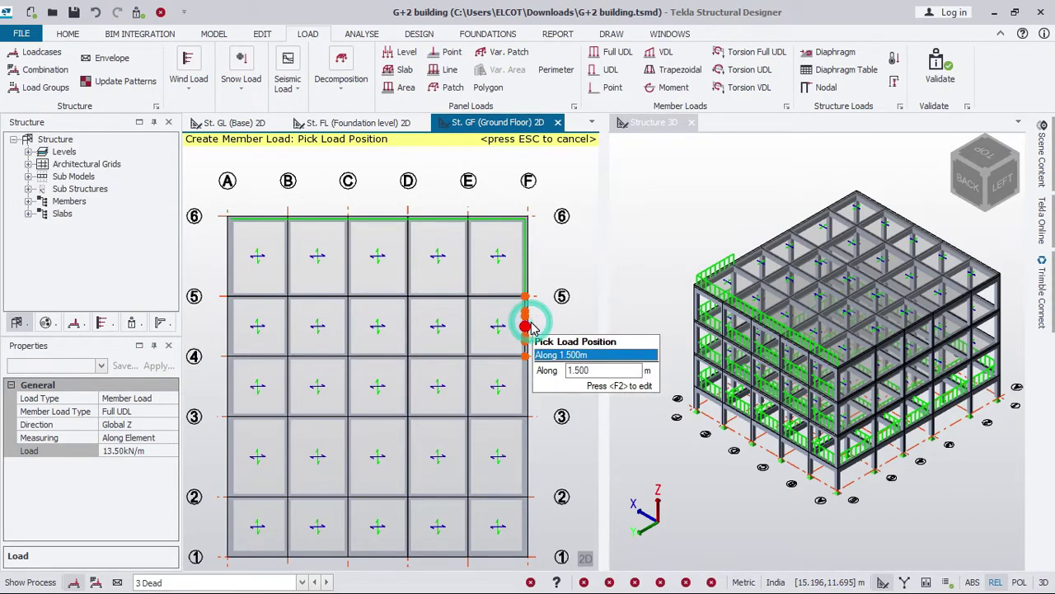
click(528, 326)
click(526, 399)
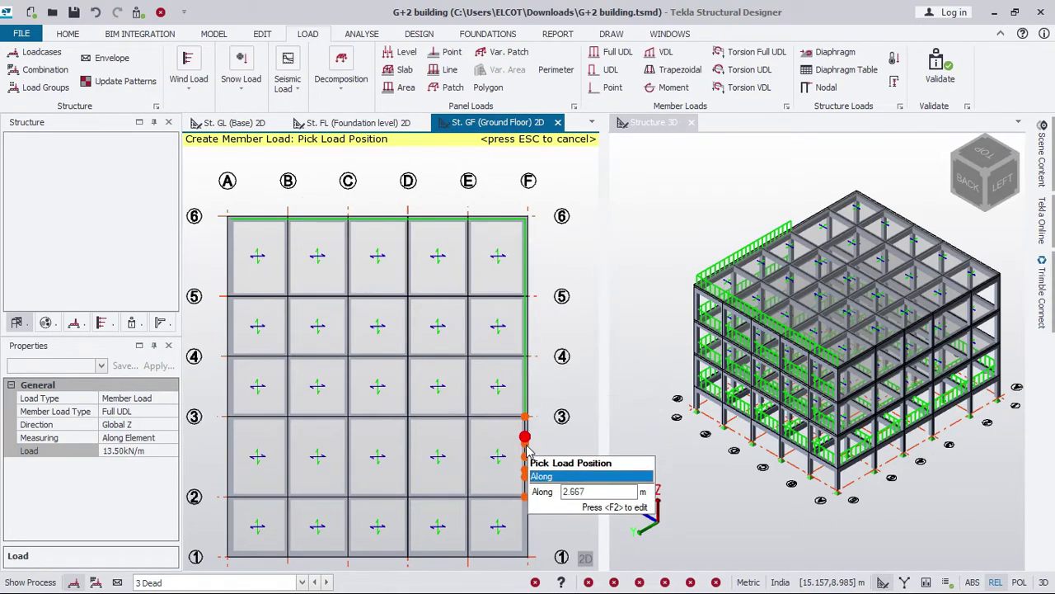
click(526, 482)
click(526, 524)
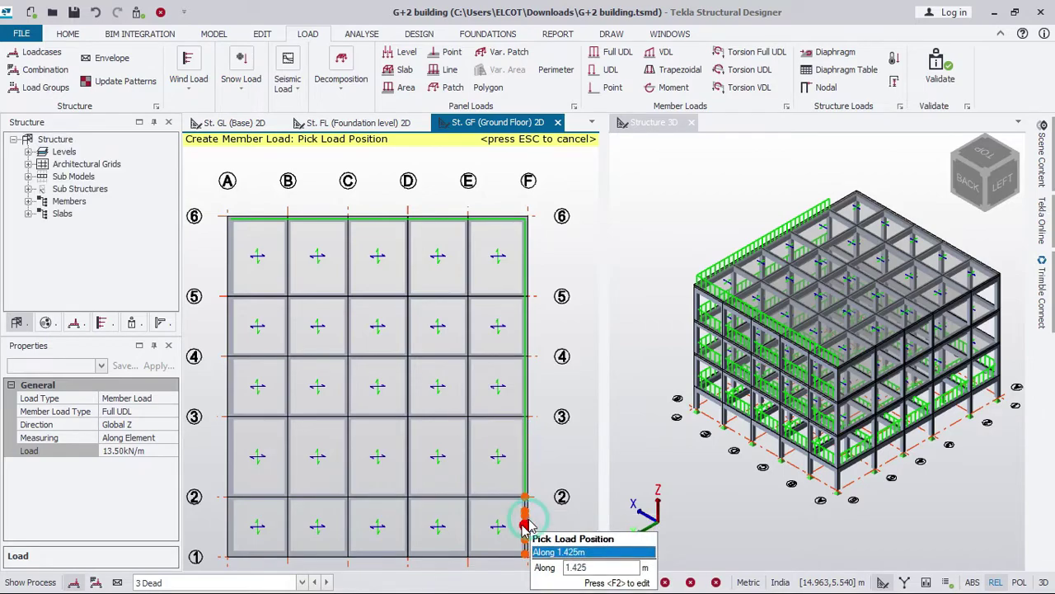
- Load the grid 1 and grid A edge beams with the 13.50 kN/m UDL
click(487, 554)
click(437, 554)
click(378, 554)
click(239, 553)
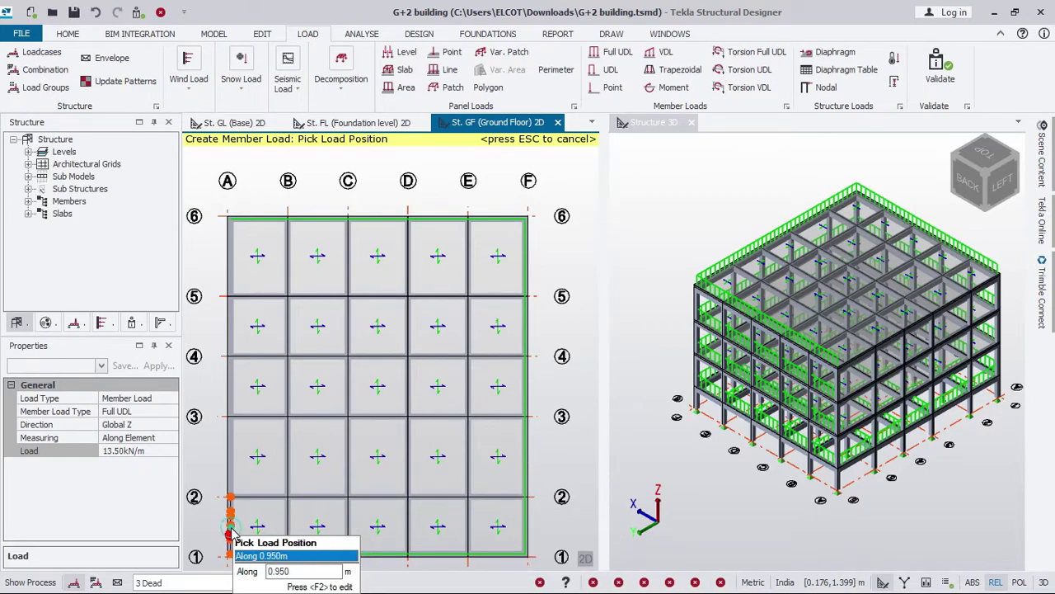
click(228, 524)
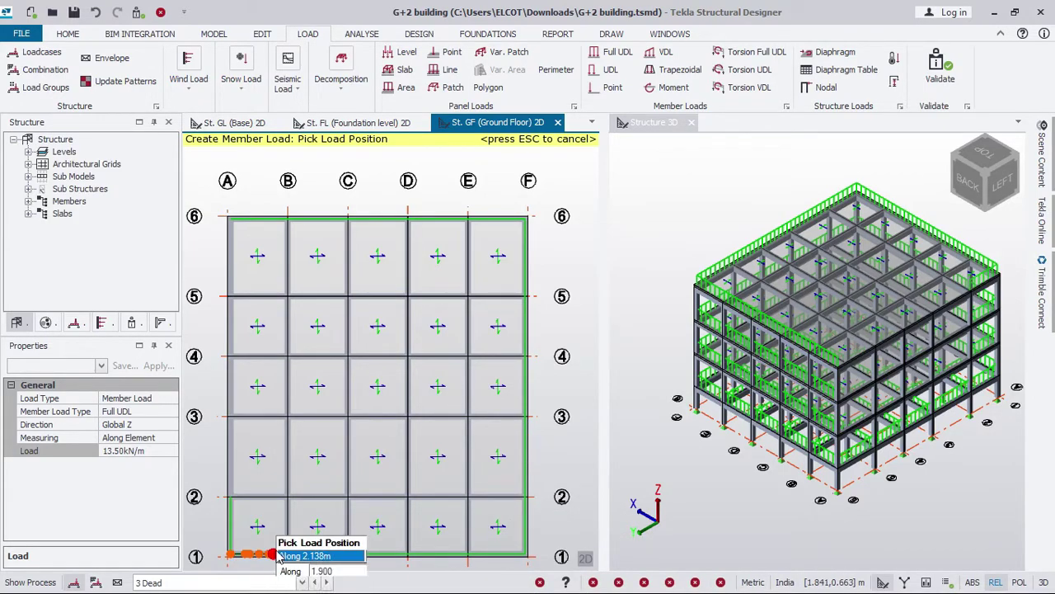
click(223, 474)
click(227, 394)
click(229, 326)
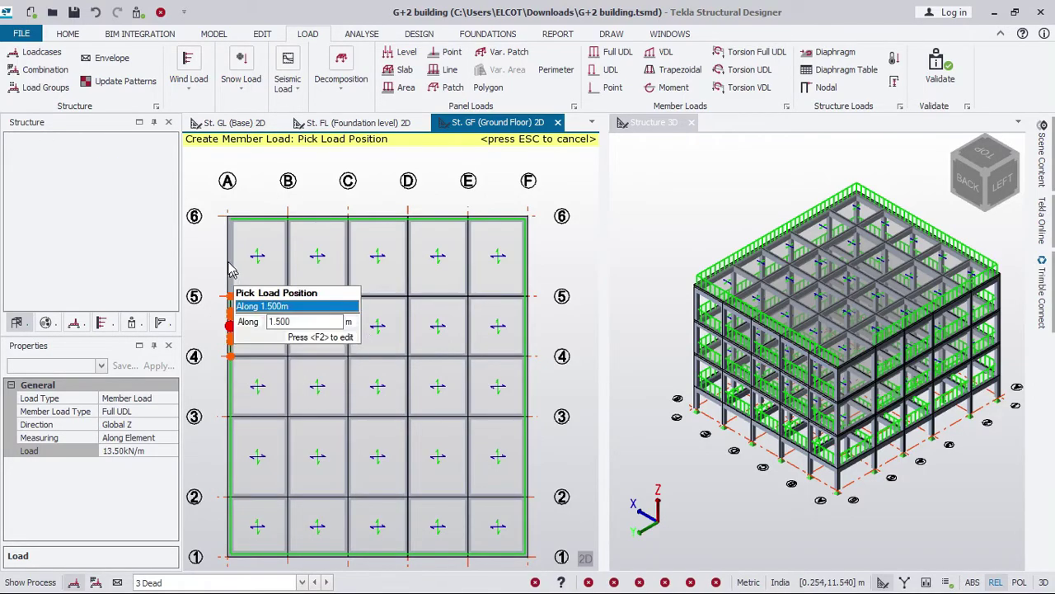
click(229, 261)
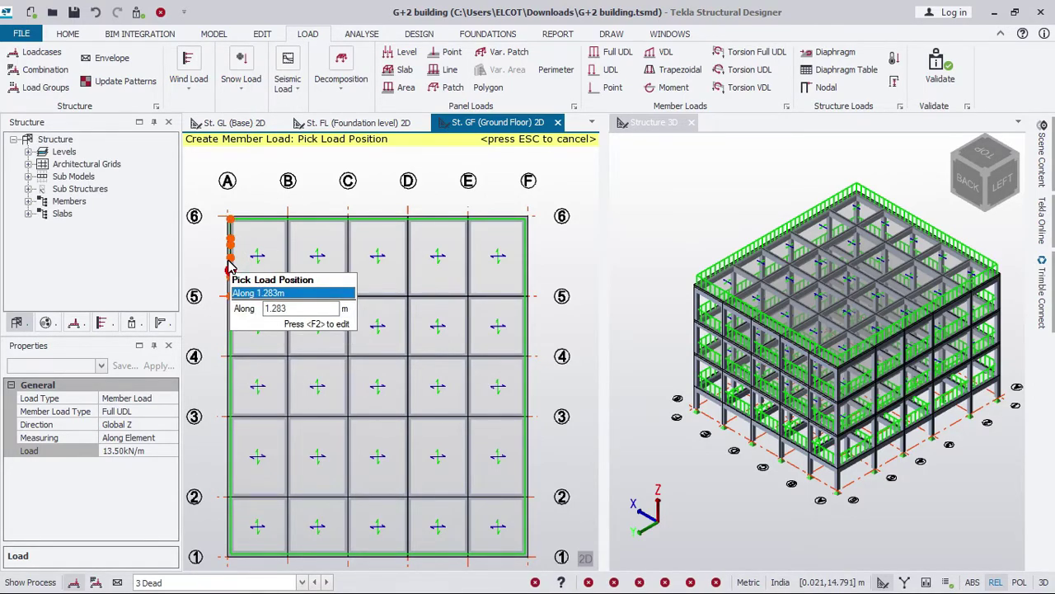
- End the perimeter beam load placement and restart the Full UDL member load
key(Escape)
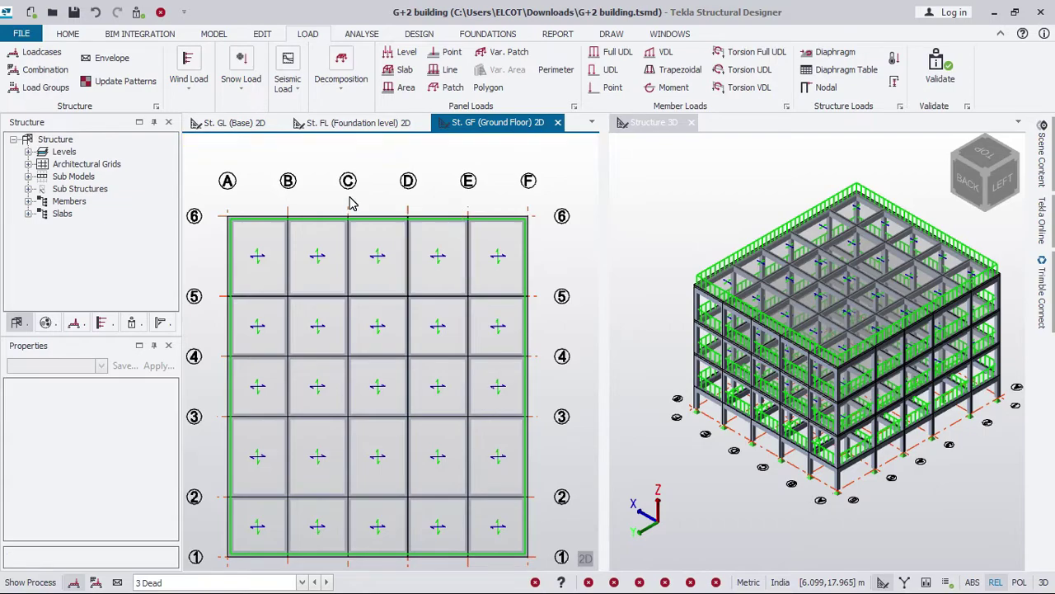
click(616, 53)
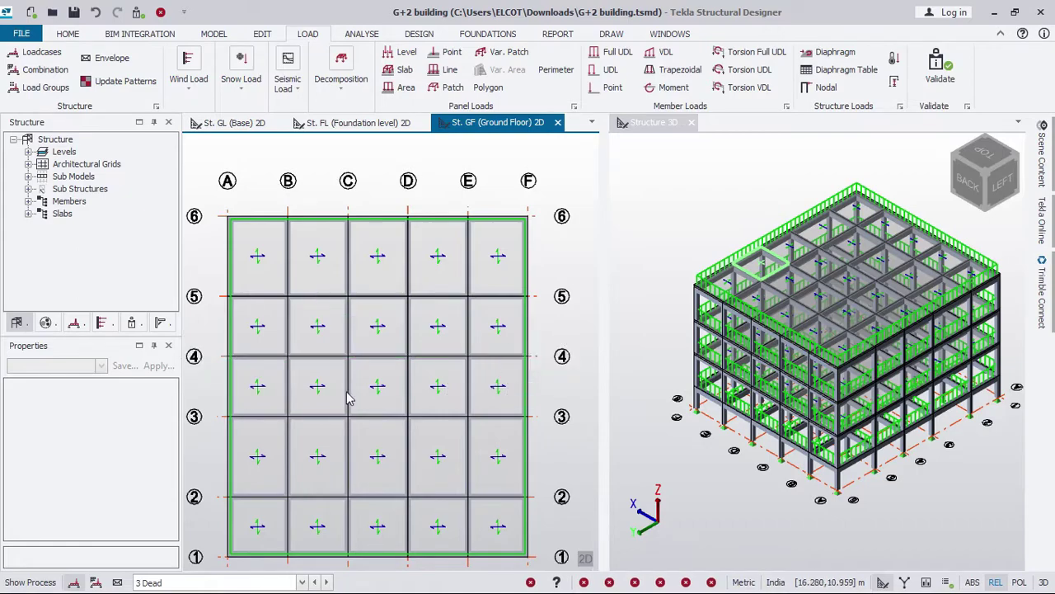
click(622, 55)
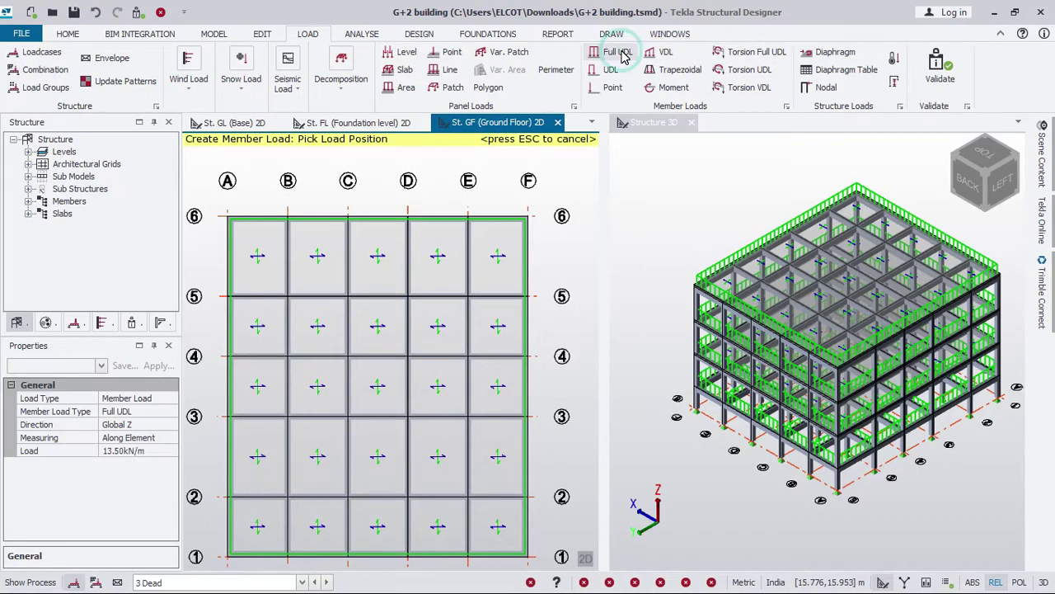
- Set the UDL to 7.50 kN/m and load the grid 5 interior beams
click(155, 454)
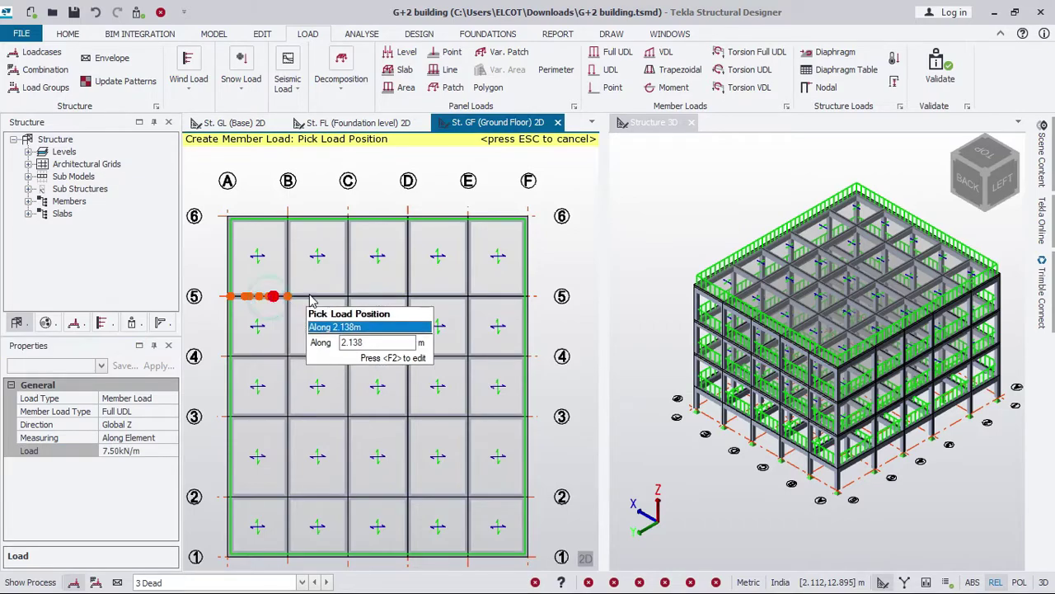
click(272, 301)
click(370, 297)
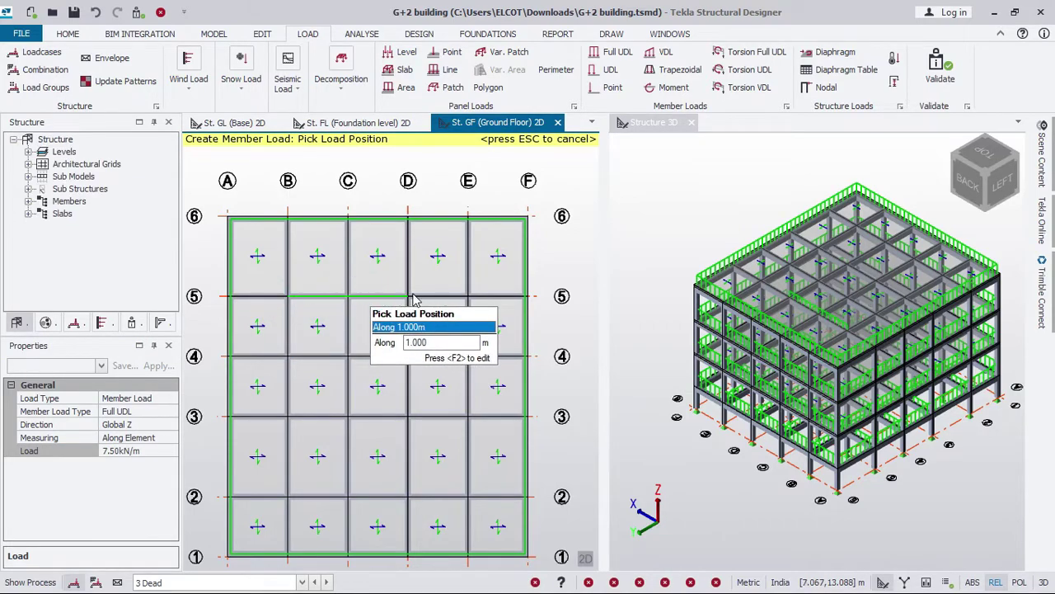
click(439, 297)
click(499, 297)
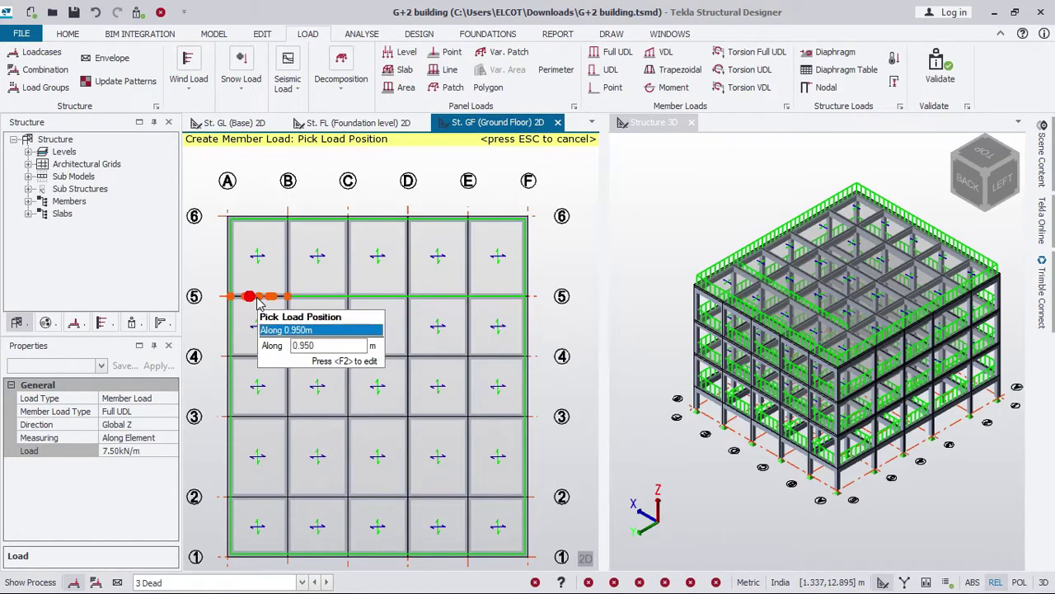
- Apply the same 7.50 kN/m UDL to the grid 4 and grid 3 interior beams
click(259, 357)
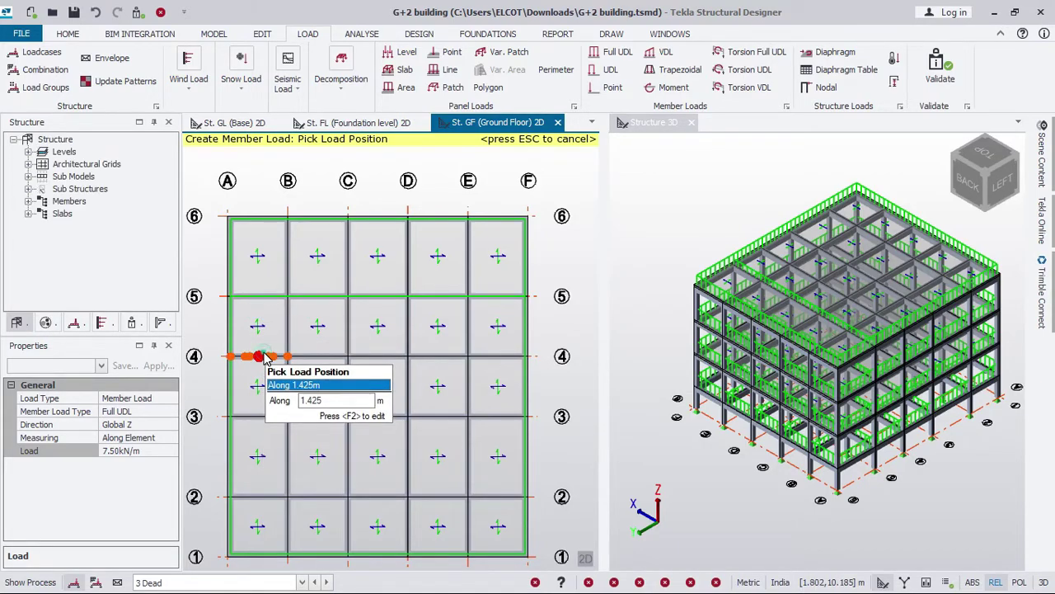
click(319, 356)
click(377, 356)
click(438, 356)
click(498, 356)
click(289, 416)
click(372, 416)
click(438, 417)
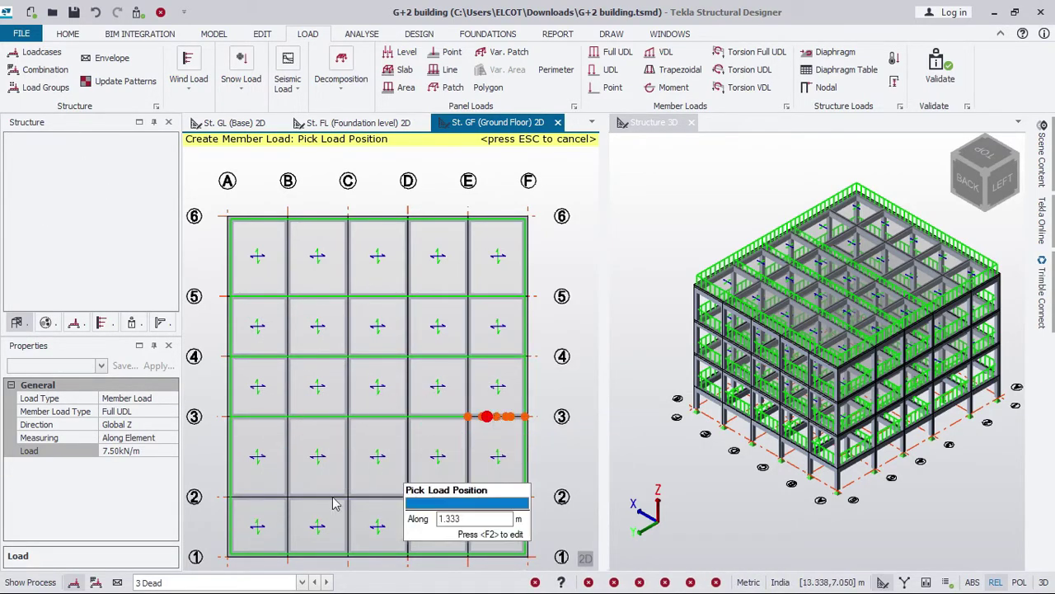
click(499, 416)
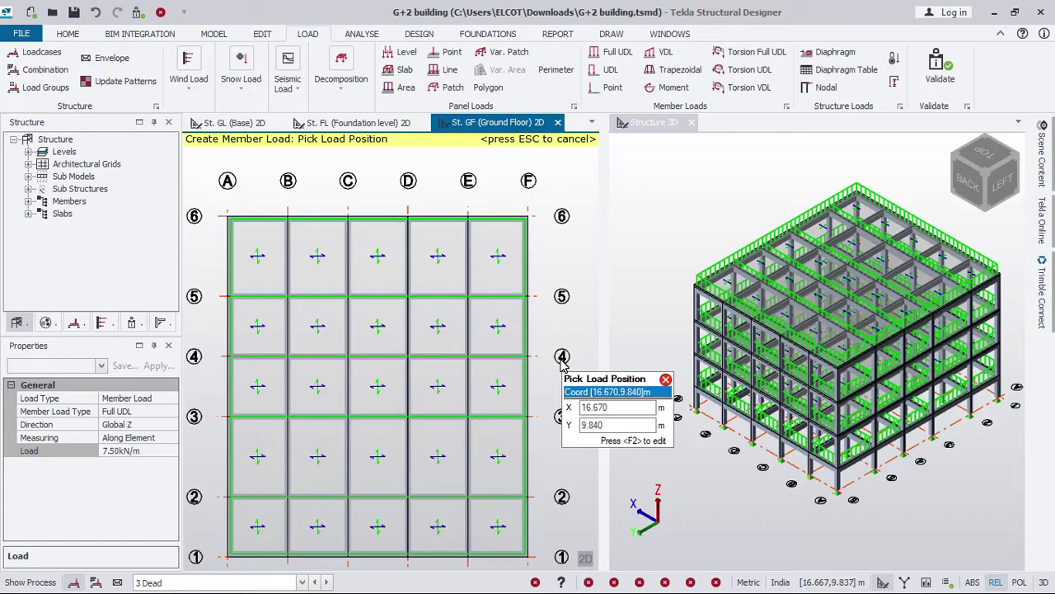
key(Escape)
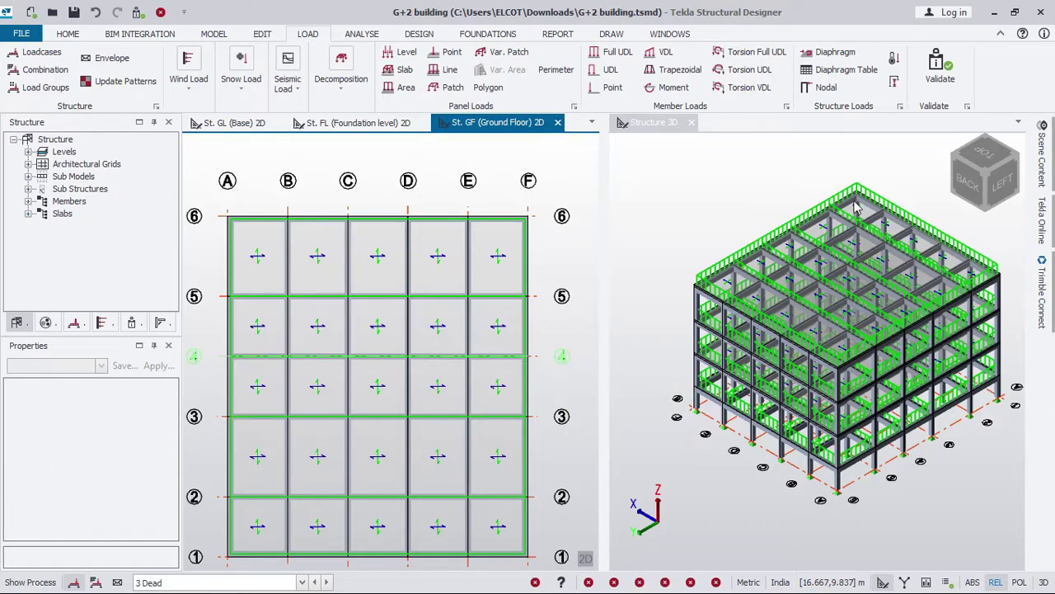
scroll(825, 298, up, 2)
scroll(825, 298, down, 2)
scroll(812, 305, down, 1)
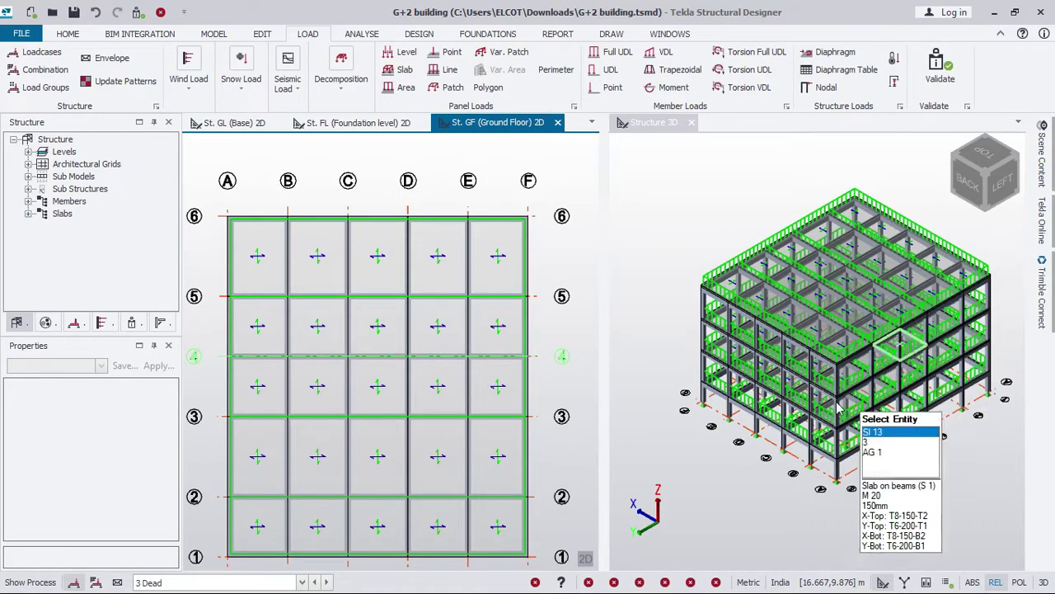
click(436, 168)
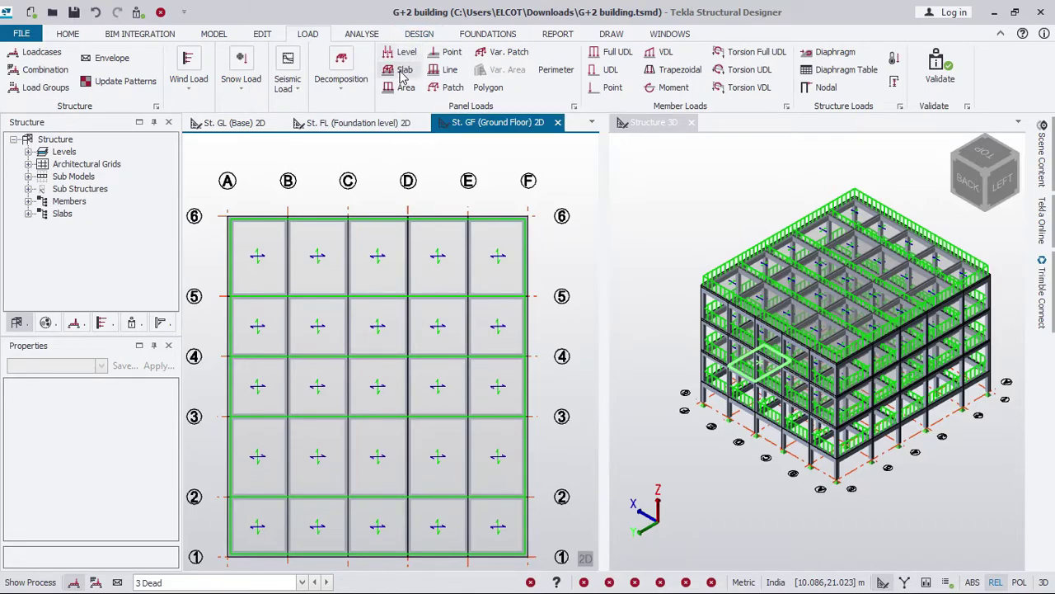
- Place a 2 kN/m² Dead slab load in Global Z on Ground Floor slab S 1
click(403, 73)
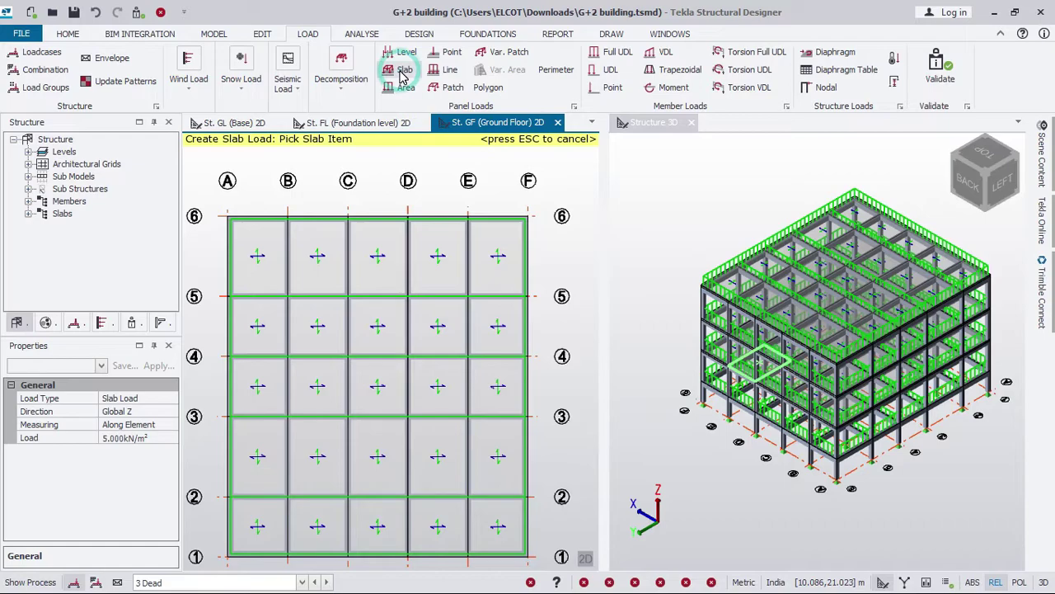
click(159, 439)
text(2)
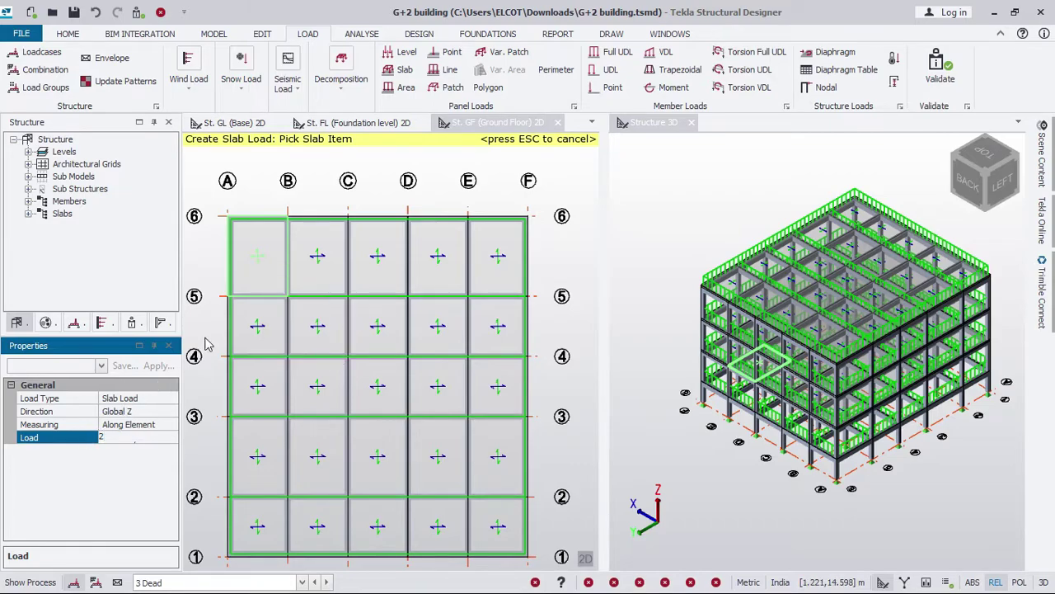
click(258, 260)
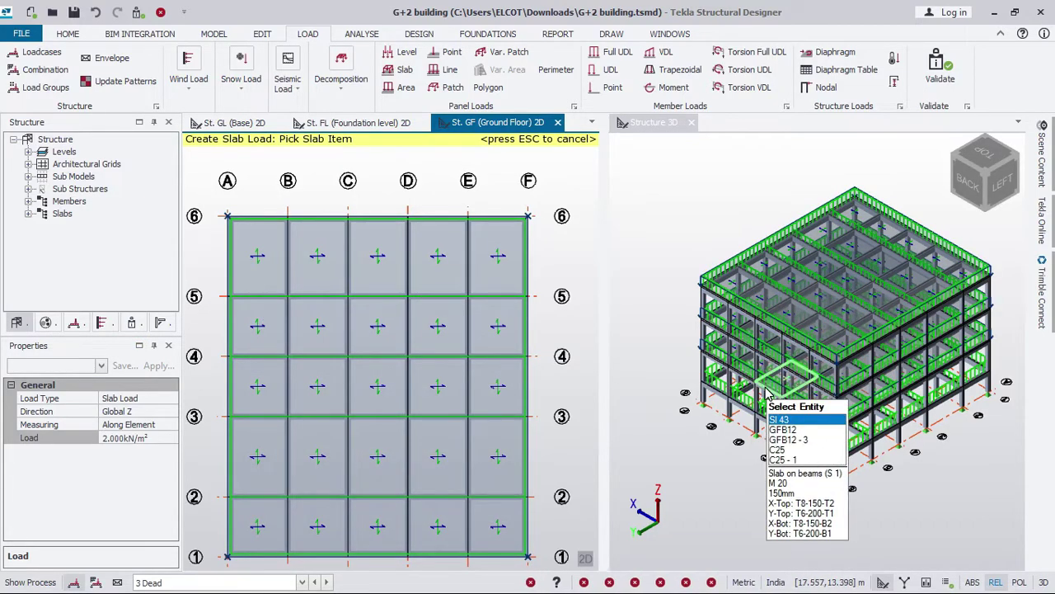
scroll(766, 395, up, 2)
scroll(766, 394, up, 2)
scroll(767, 394, up, 1)
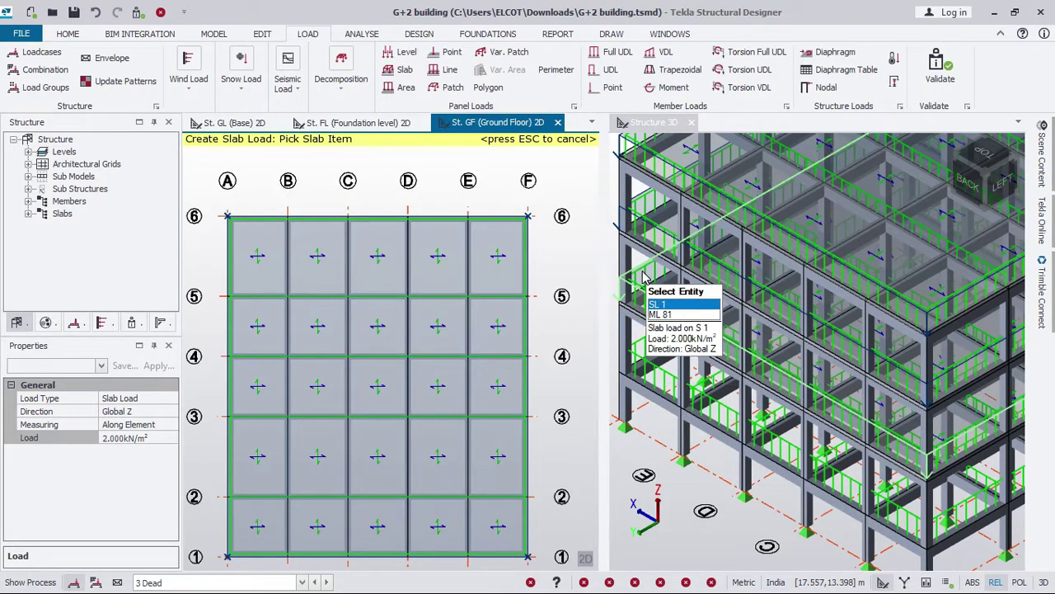
scroll(644, 276, down, 3)
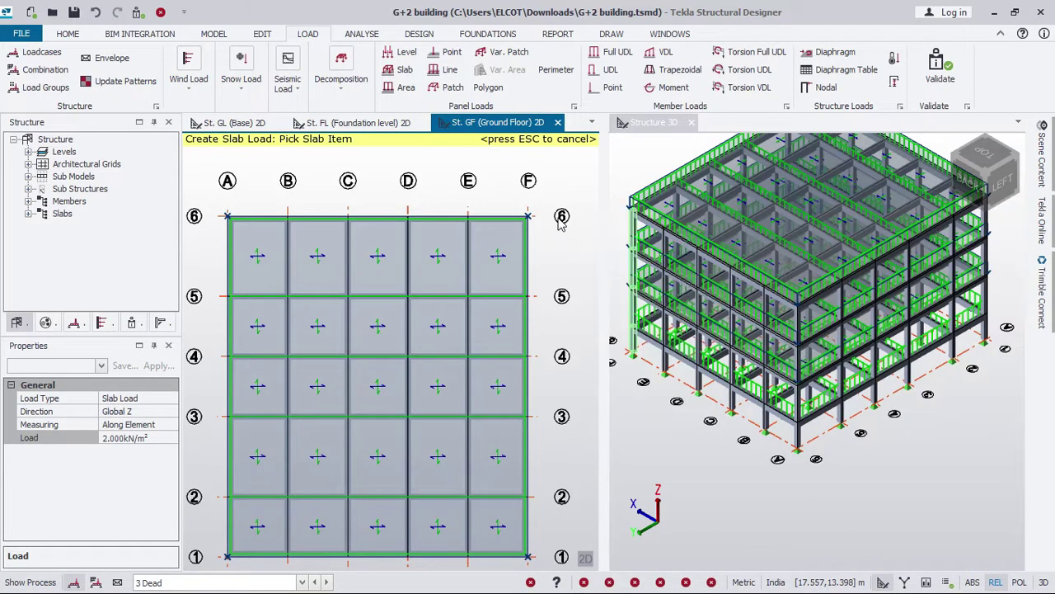
key(Escape)
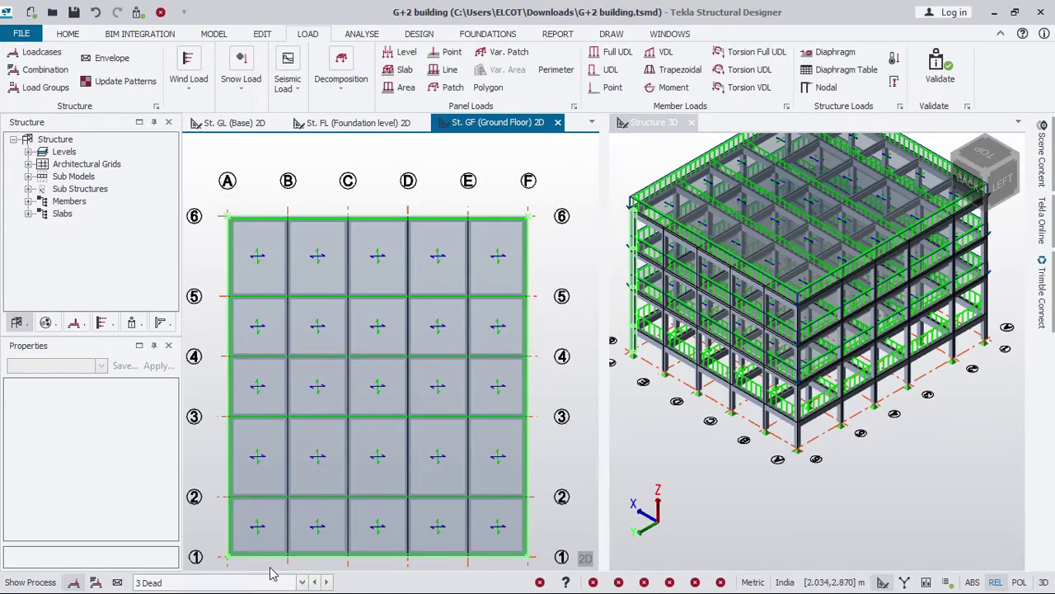
- Make 5 Imposed the active load case
click(300, 583)
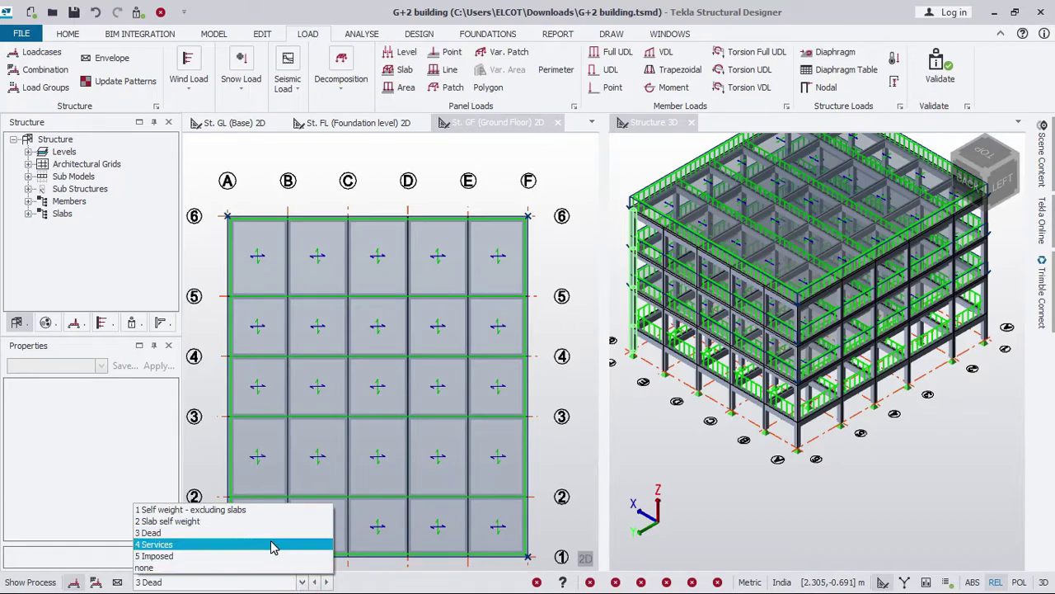
click(272, 560)
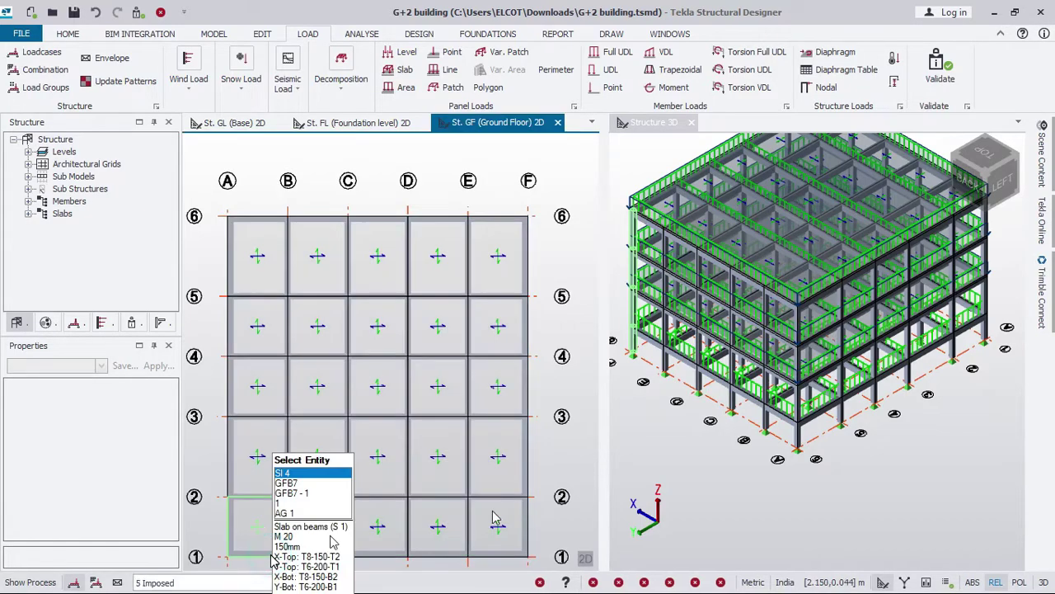
click(817, 485)
click(148, 581)
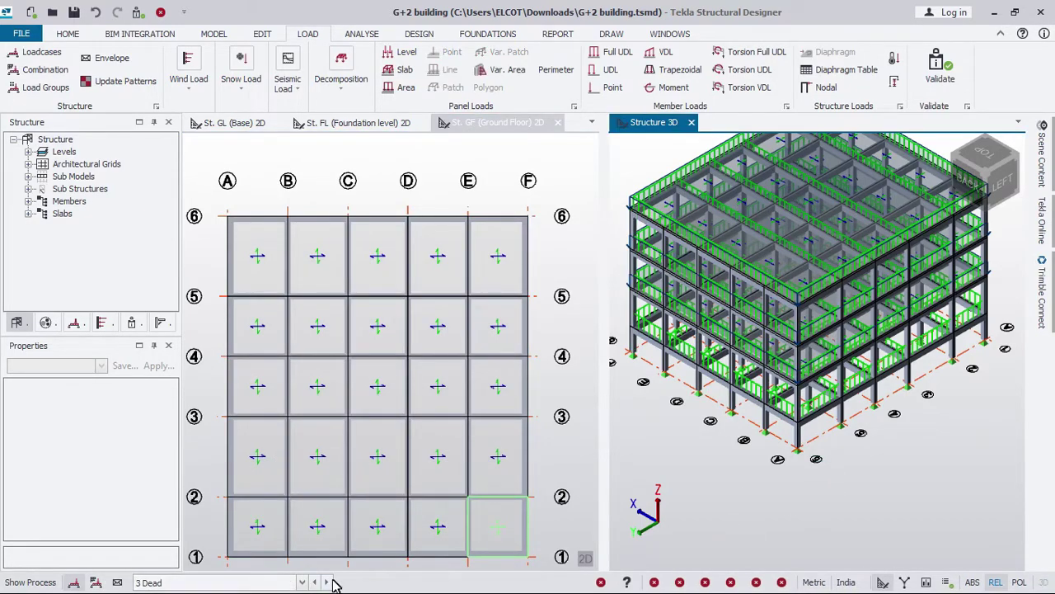
click(272, 549)
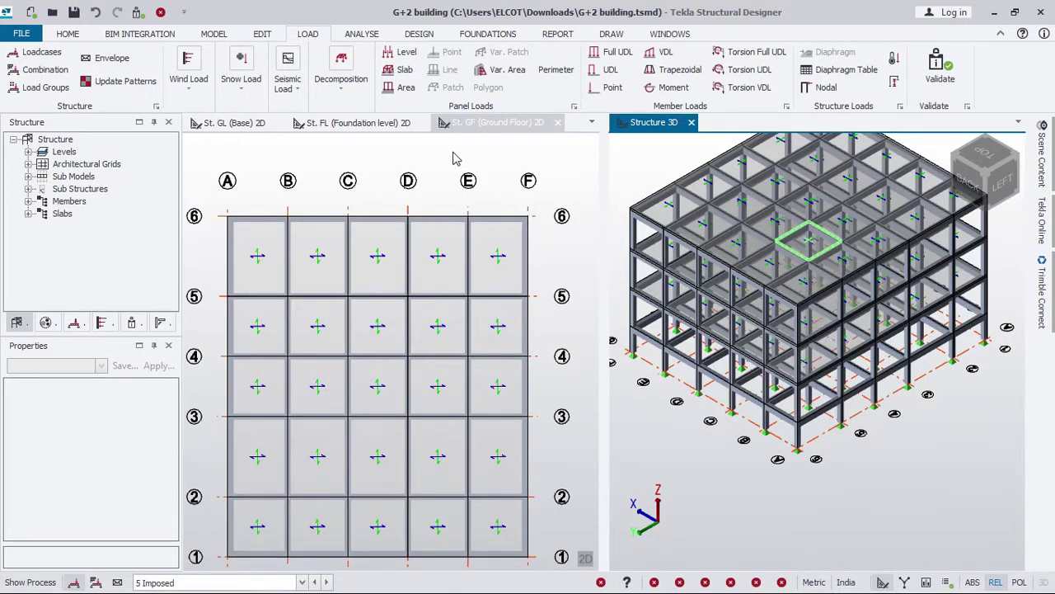
- Apply the imposed slab load to the Ground Floor slabs
click(442, 153)
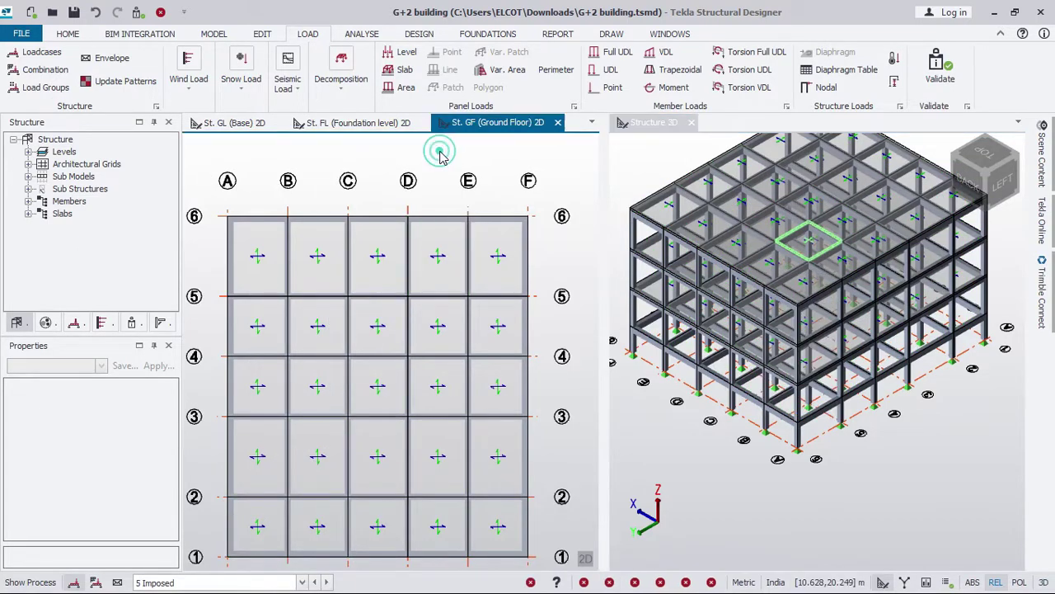
click(397, 69)
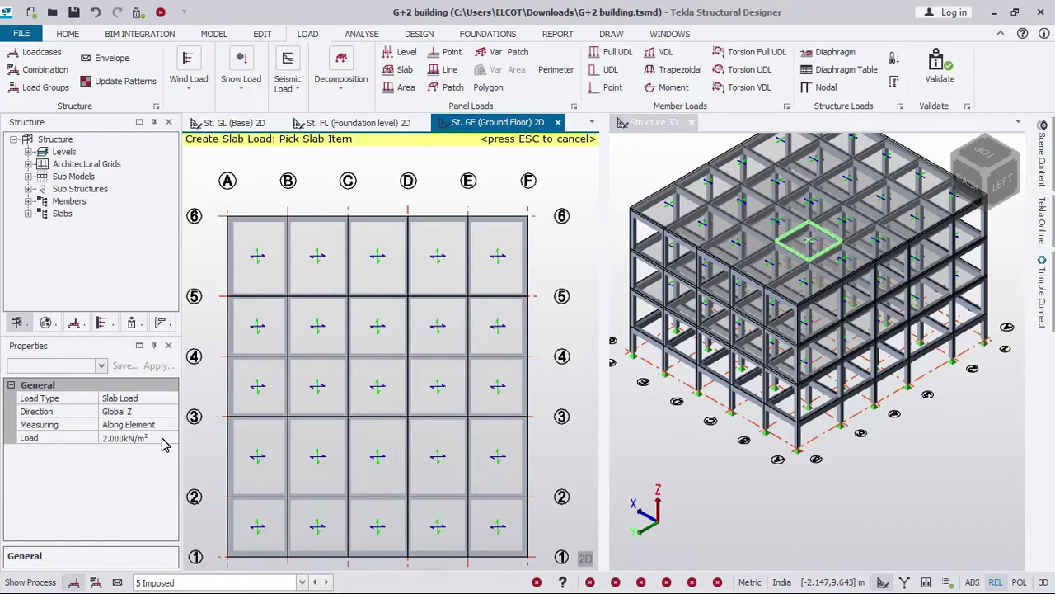
click(252, 273)
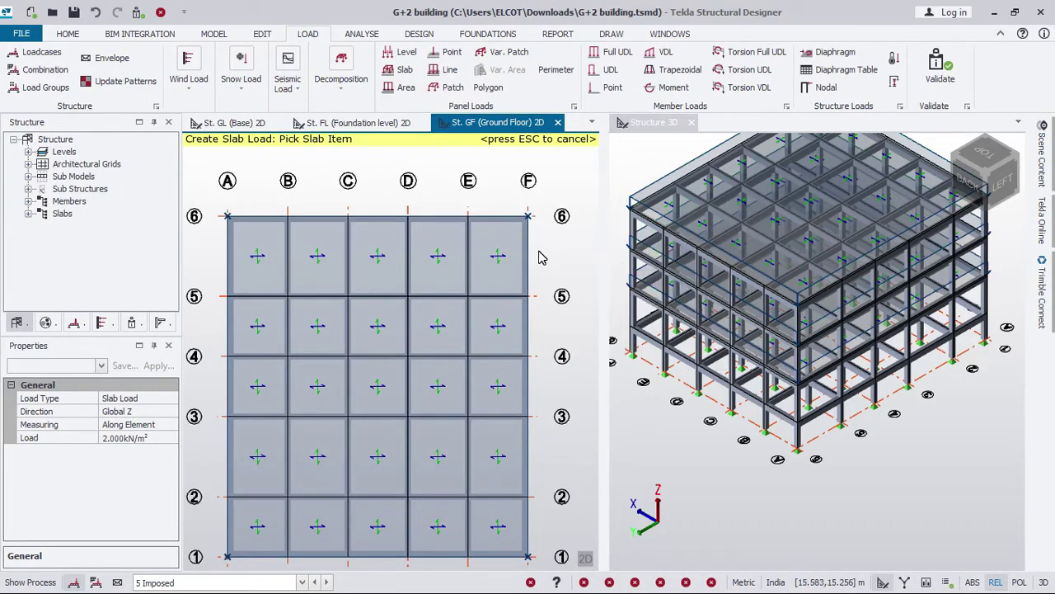
key(Escape)
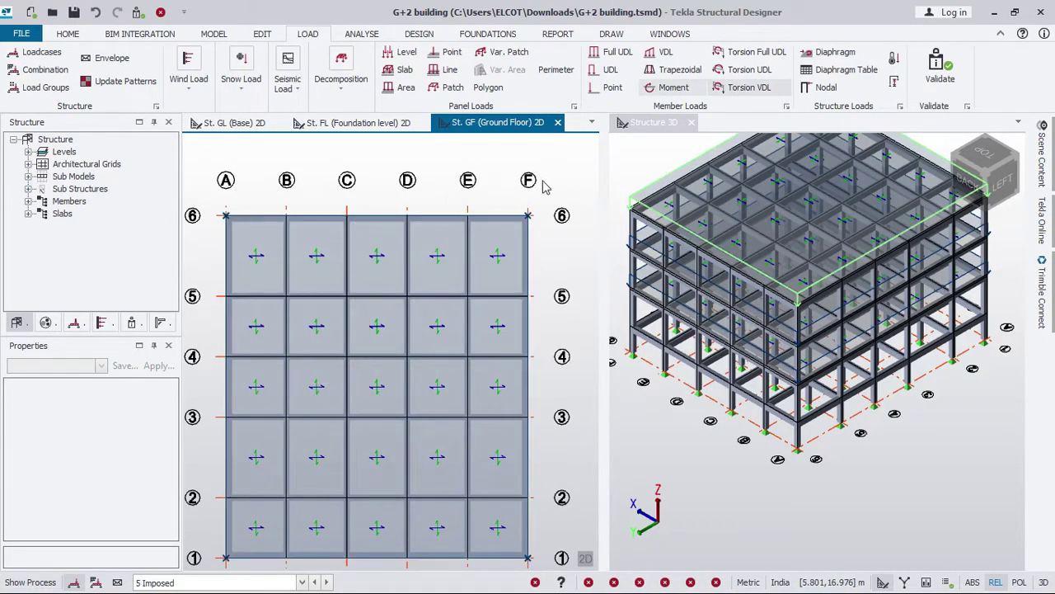
click(705, 465)
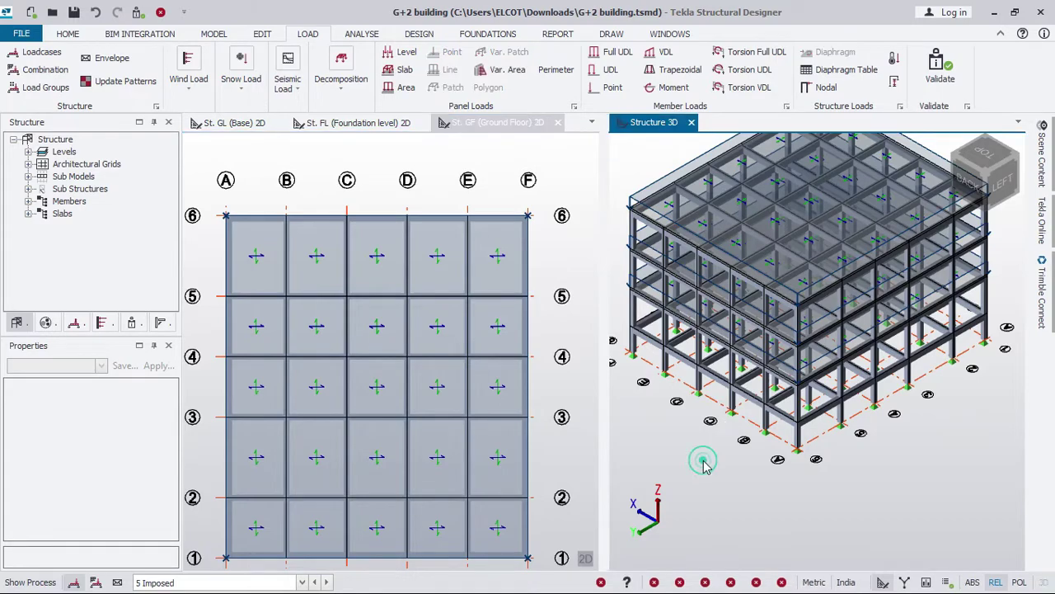
- Run Load Decomposition to transfer the slab loads onto the supporting beams
click(340, 82)
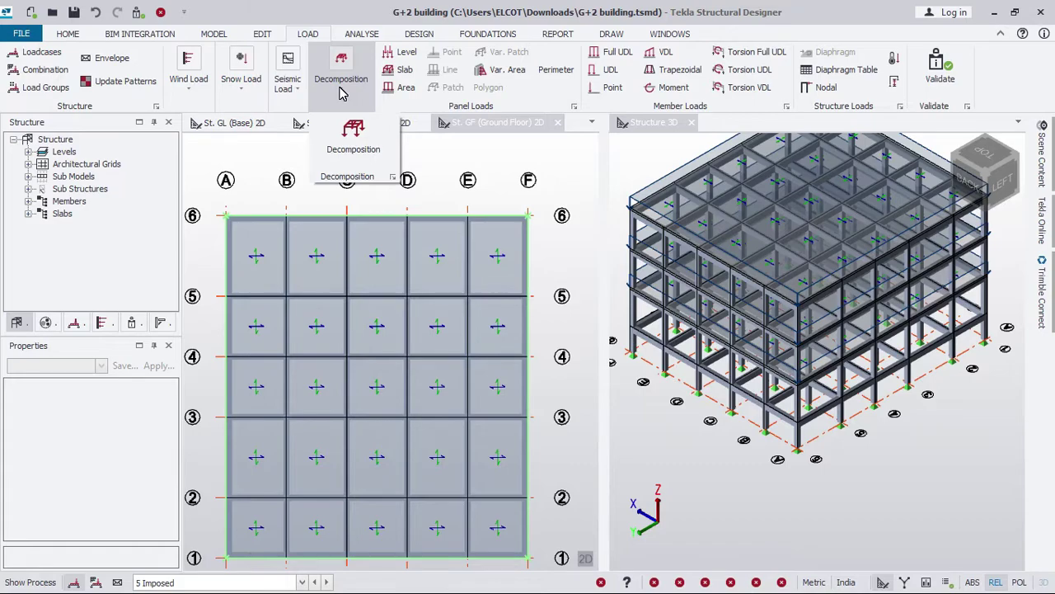
click(353, 134)
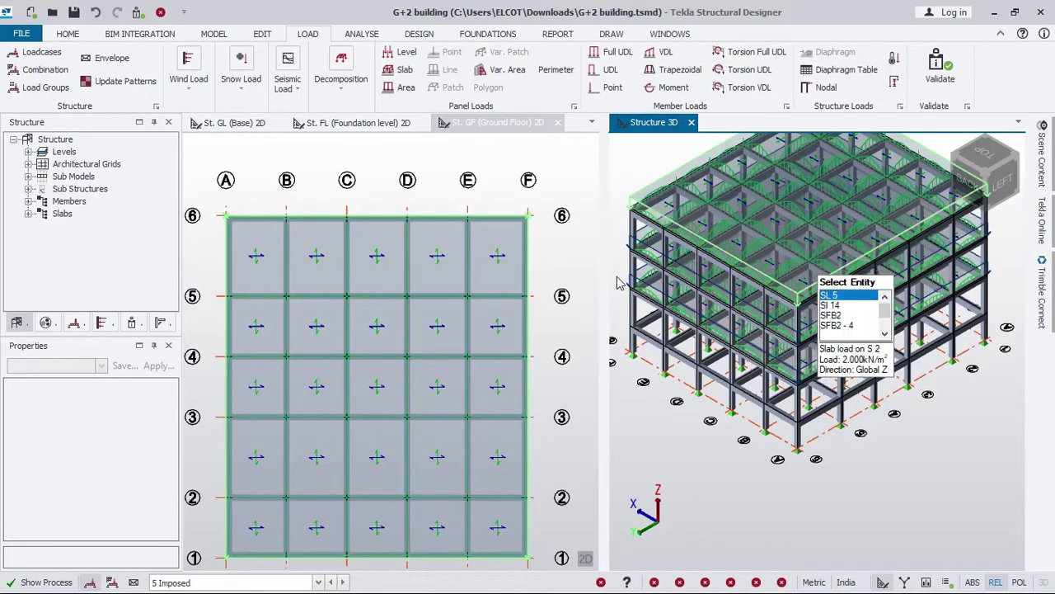
click(358, 169)
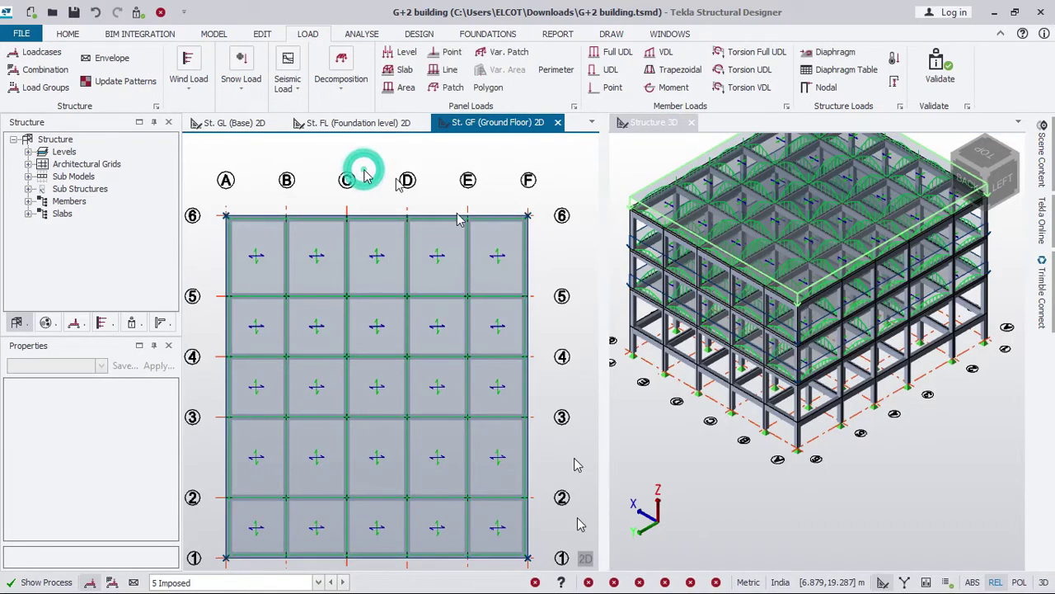
- Show the Ground Floor view in 3D and zoom to inspect the triangular and trapezoidal beam loads
click(587, 562)
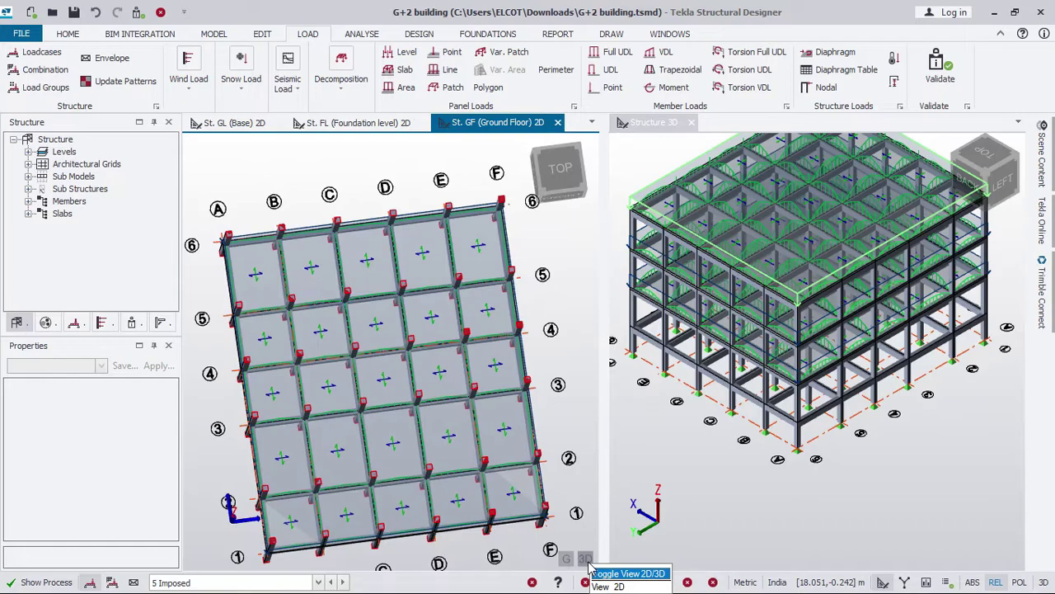
scroll(314, 419, up, 5)
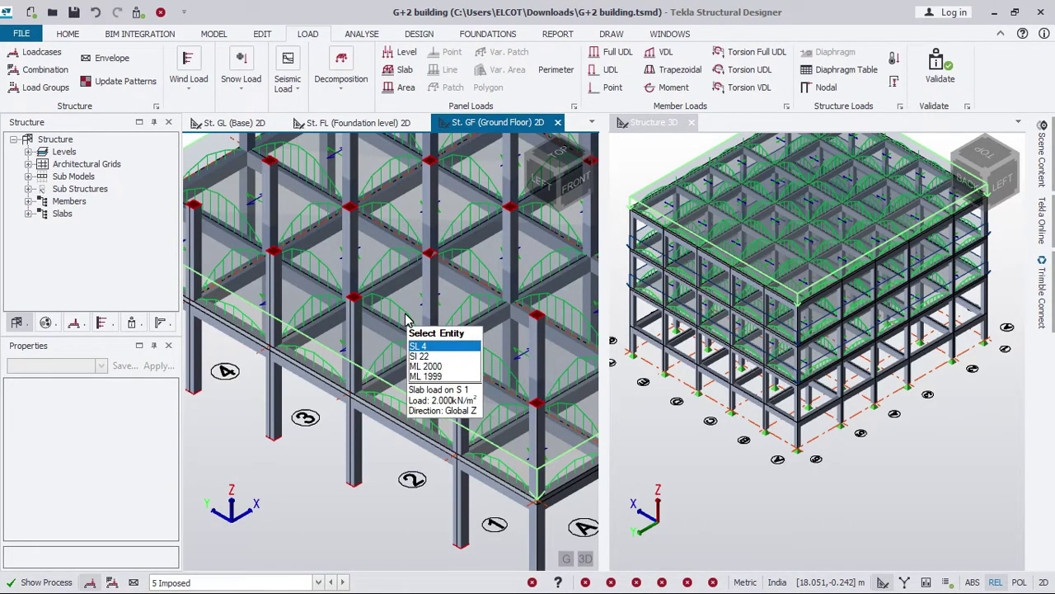
scroll(348, 312, down, 5)
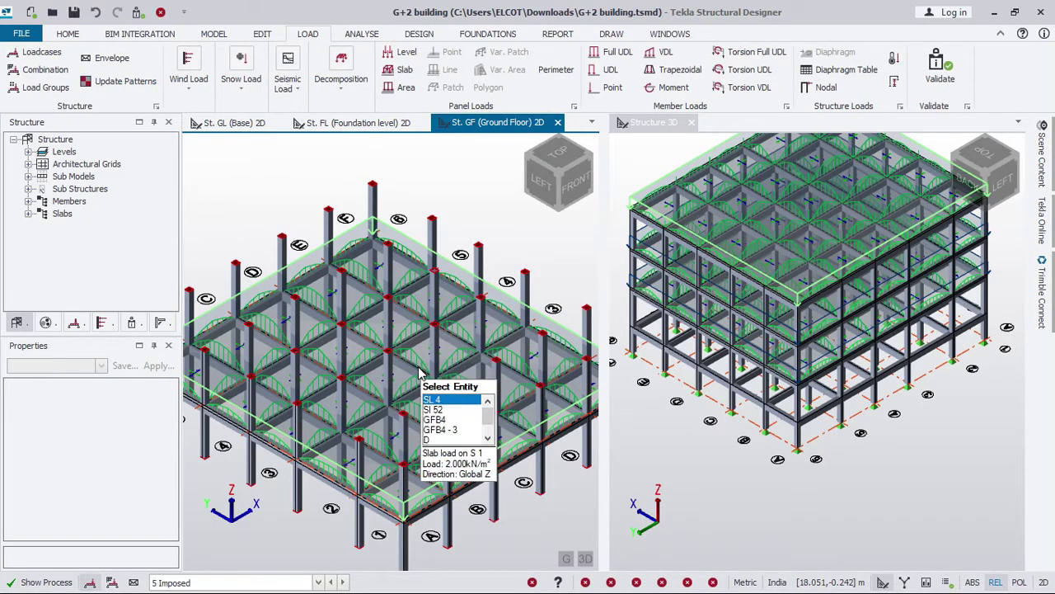
scroll(421, 373, up, 2)
scroll(852, 353, up, 5)
scroll(852, 352, up, 3)
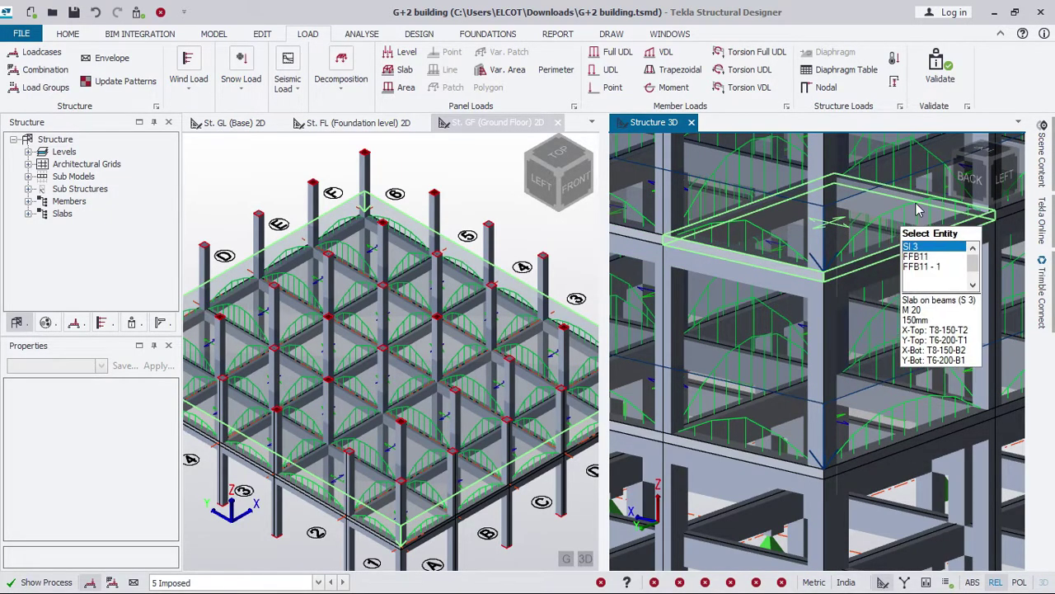
scroll(492, 247, up, 2)
click(484, 198)
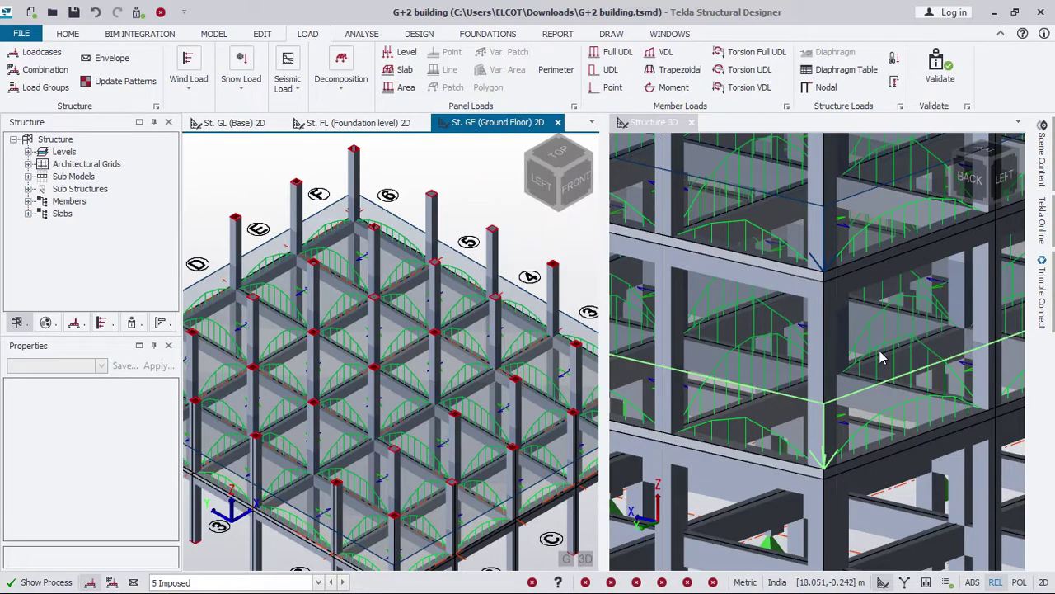
scroll(825, 247, down, 3)
scroll(799, 173, down, 3)
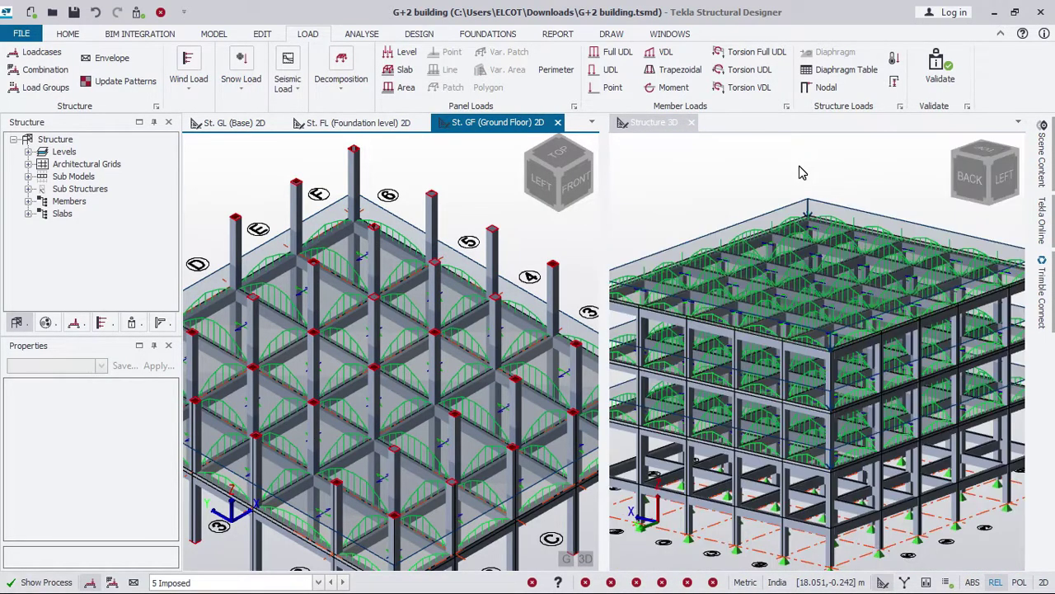